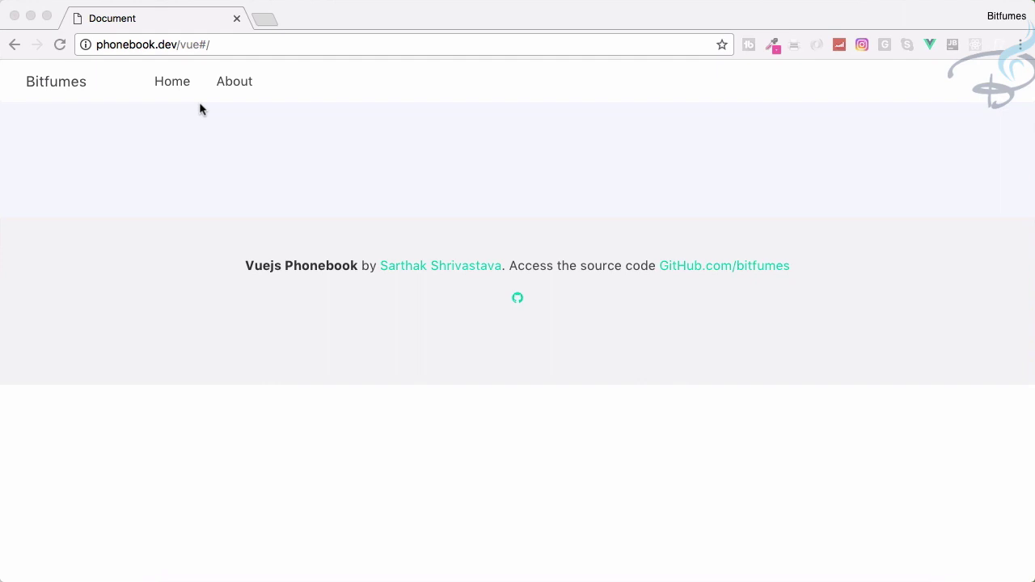
Show the Vuejs Phonebook About page with its site description and credits.
left_click(241, 87)
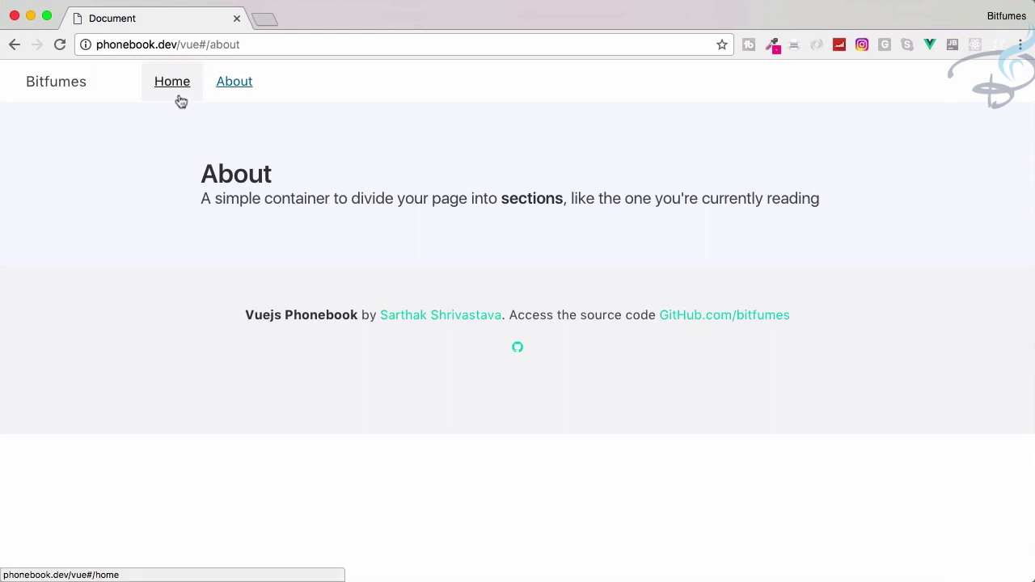
On the Home list, search for 'An', 'J' and 'Shri', clearing each to list all three contacts.
left_click(181, 100)
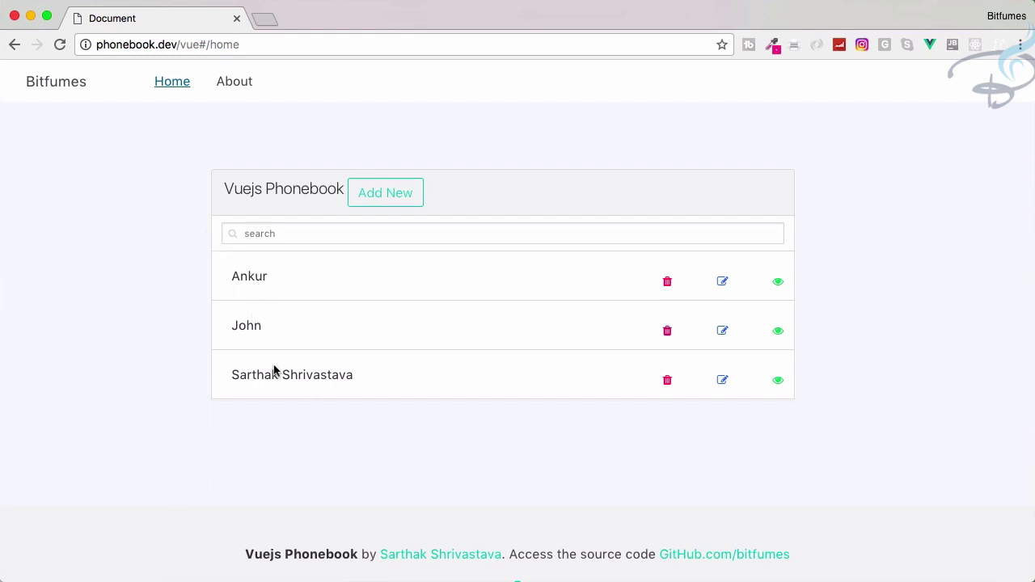
left_click(313, 236)
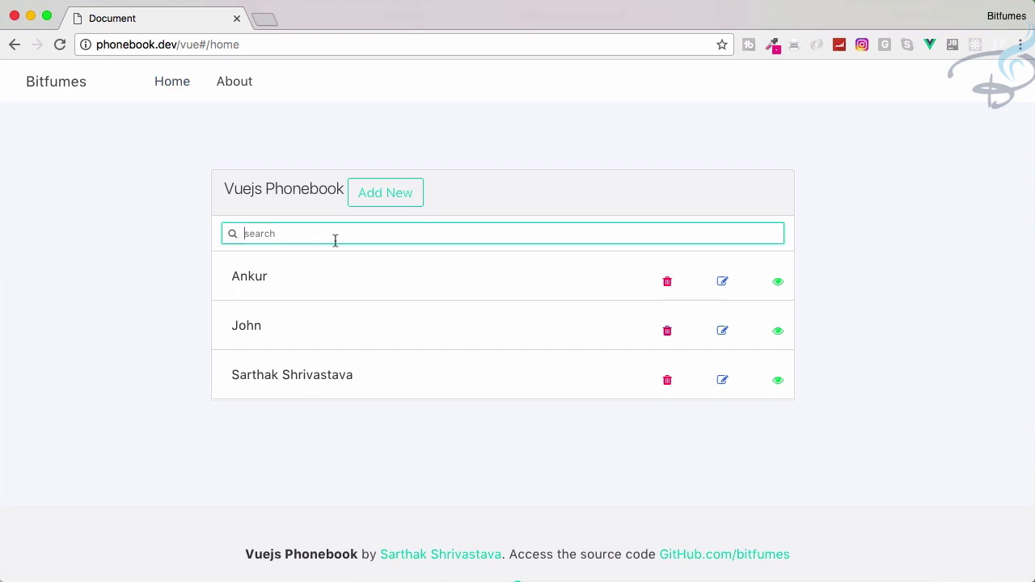
type("An")
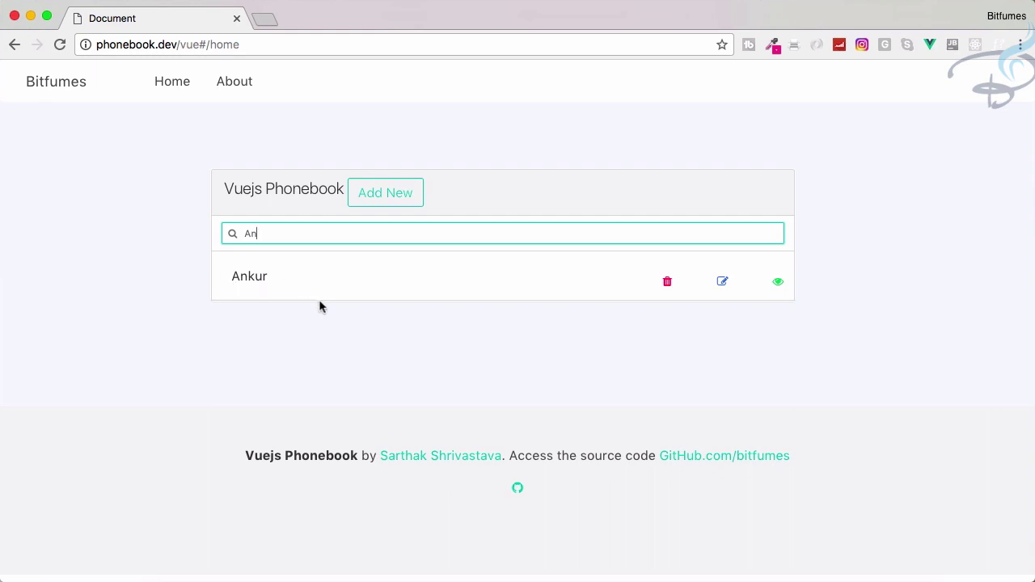
key("BackSpace")
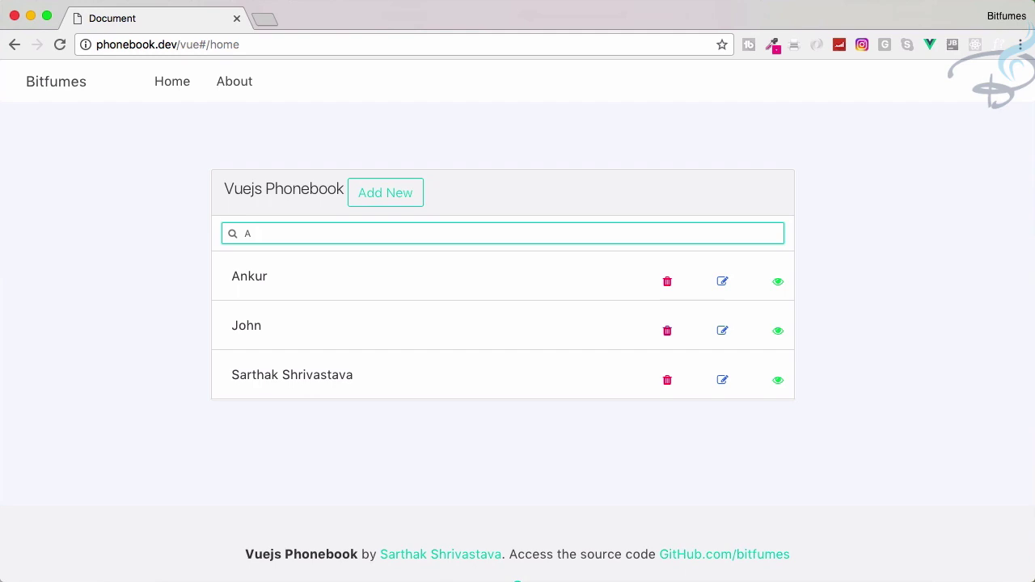
key("BackSpace")
type("J")
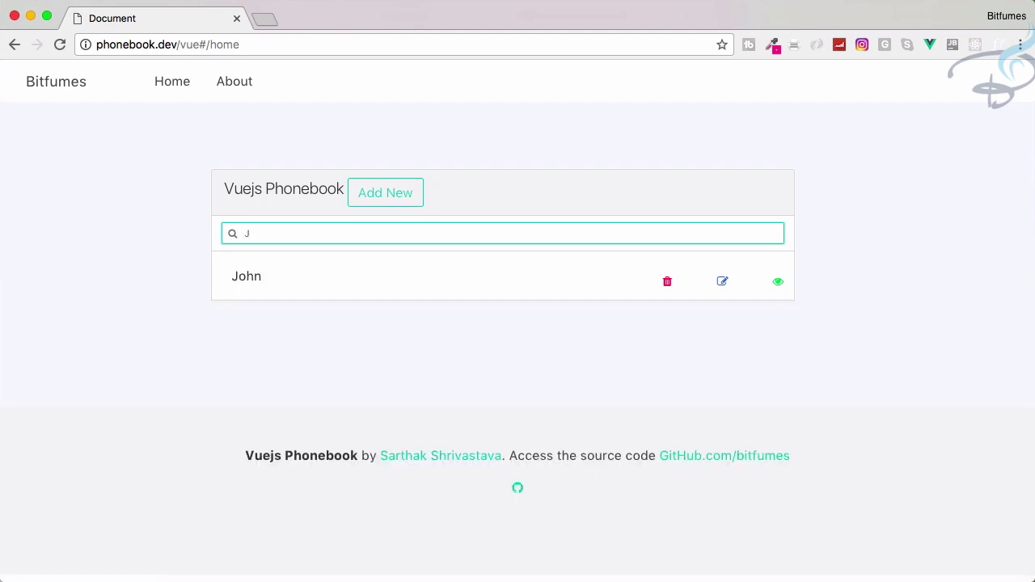
key("BackSpace")
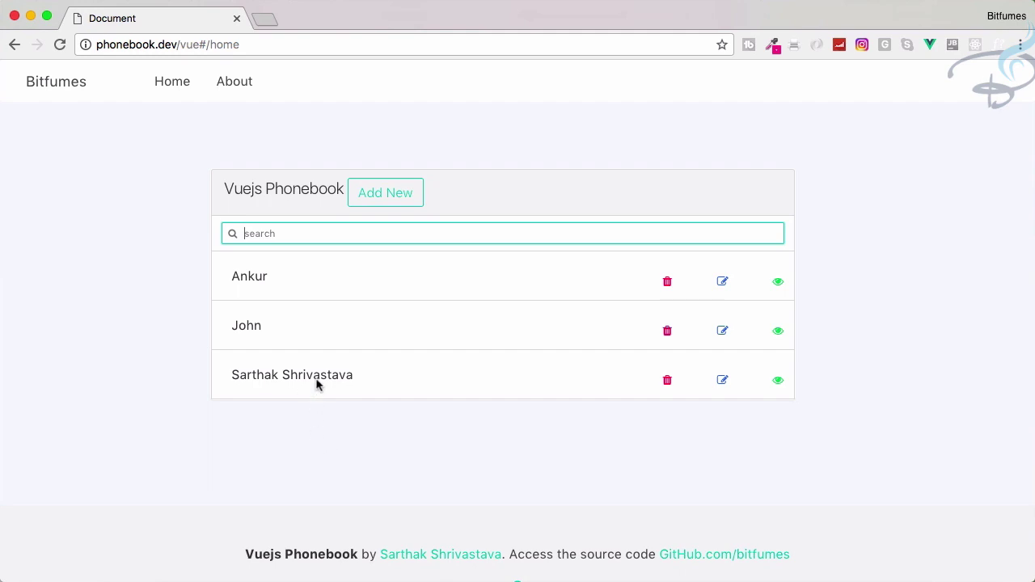
type("Sh")
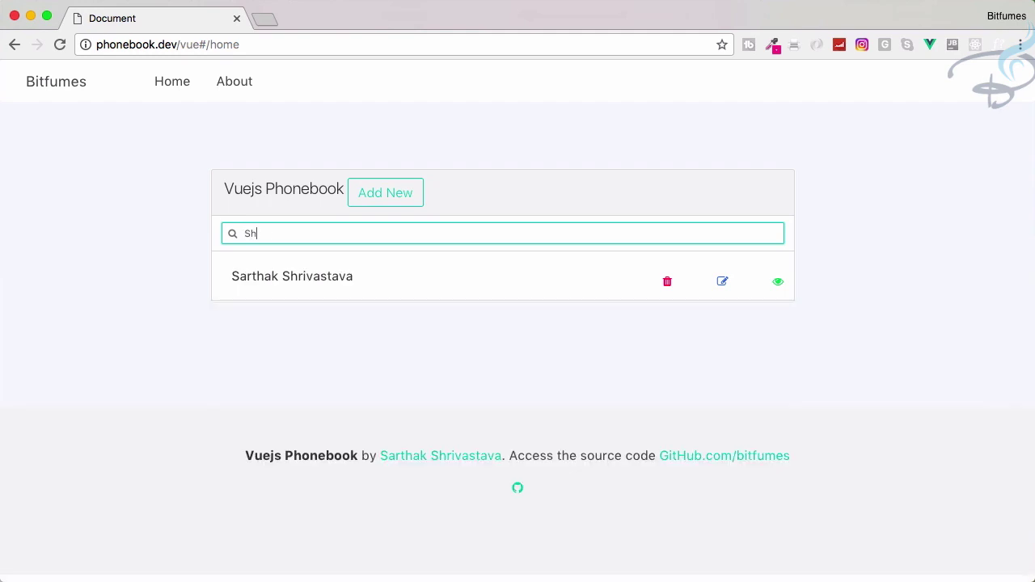
type("ri")
key("BackSpace")
key("BackSpace")
key("BackSpace")
key("BackSpace")
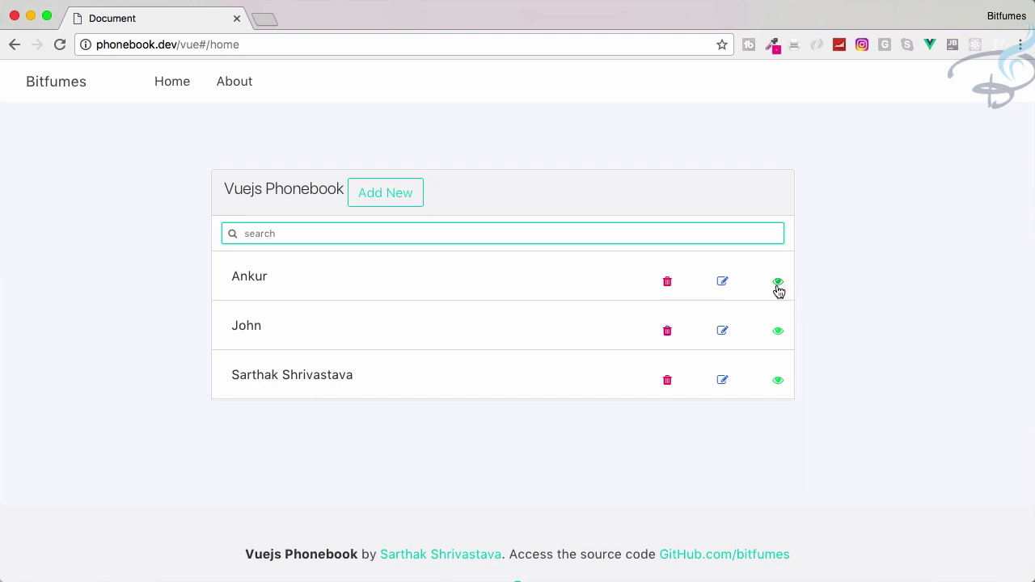
left_click(777, 284)
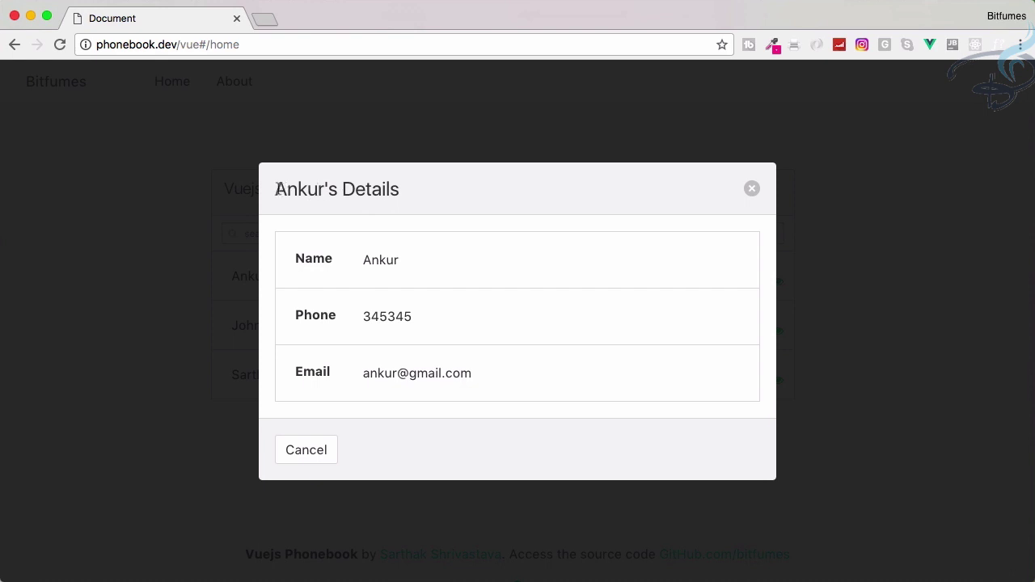
left_click_drag(276, 189, 417, 191)
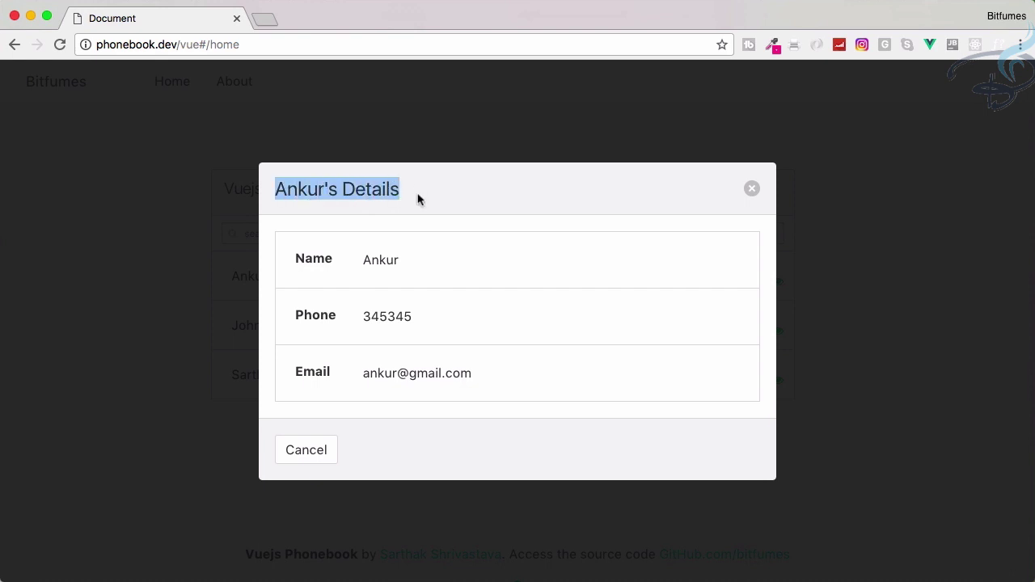
left_click(420, 199)
triple_click(441, 268)
triple_click(436, 340)
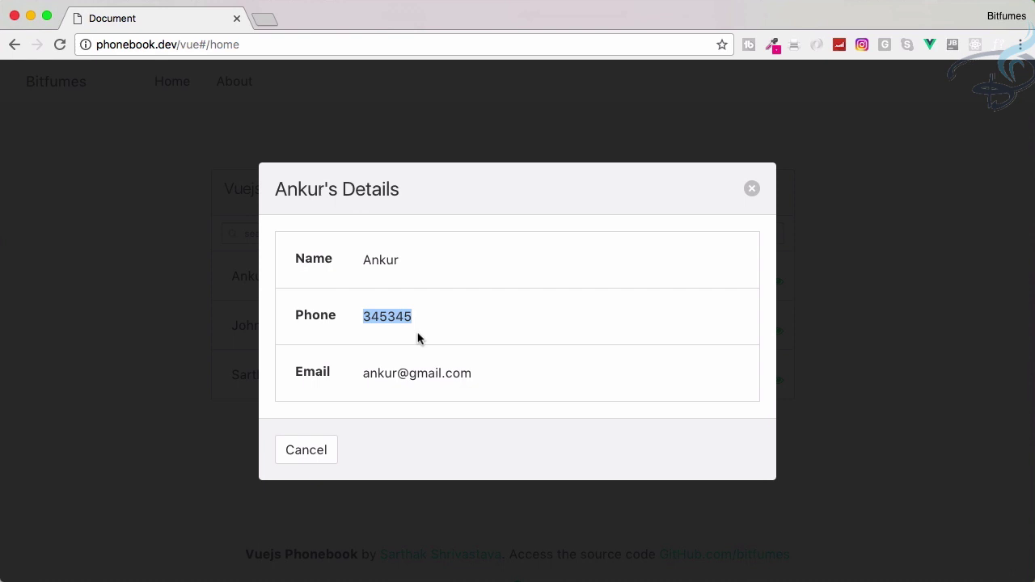
left_click(516, 396)
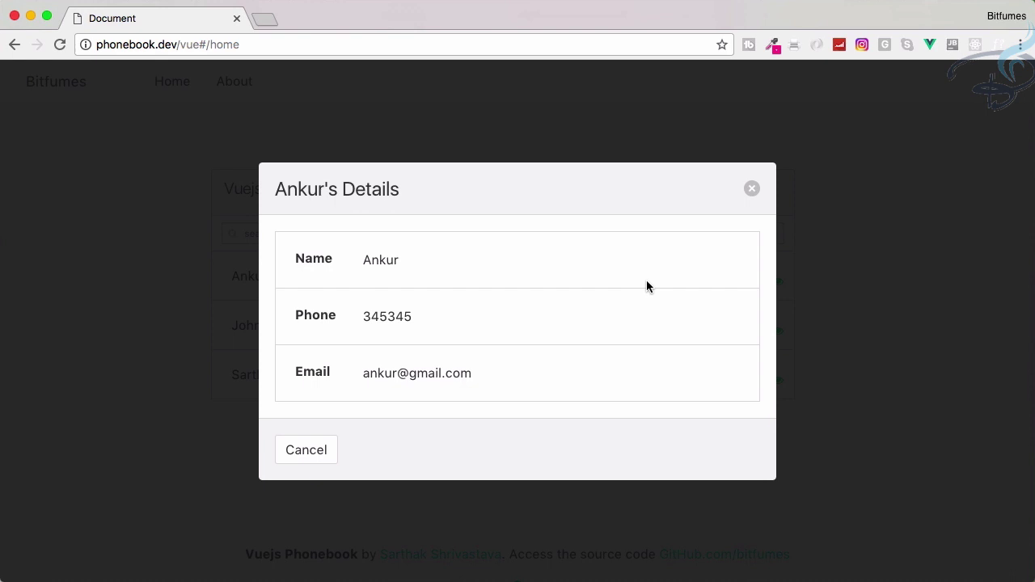
left_click(326, 451)
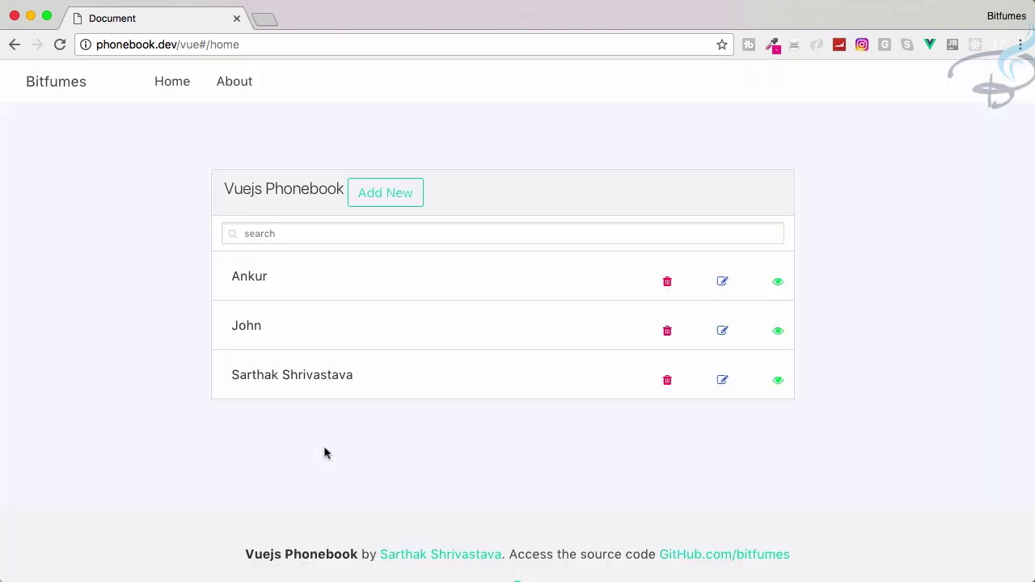
View and close John's details, then search 'yaho' and clear it.
left_click(778, 331)
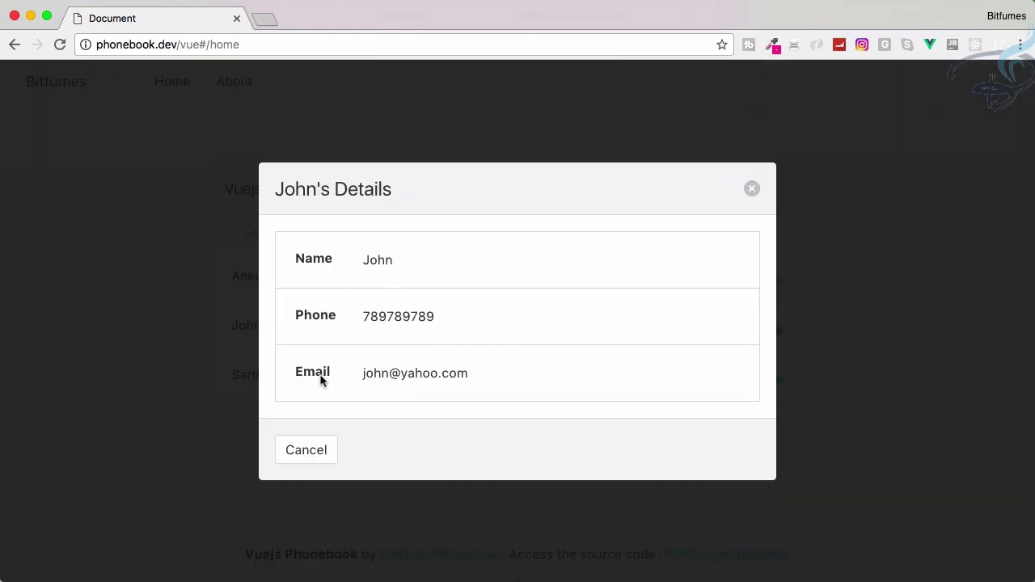
left_click(338, 450)
left_click(323, 234)
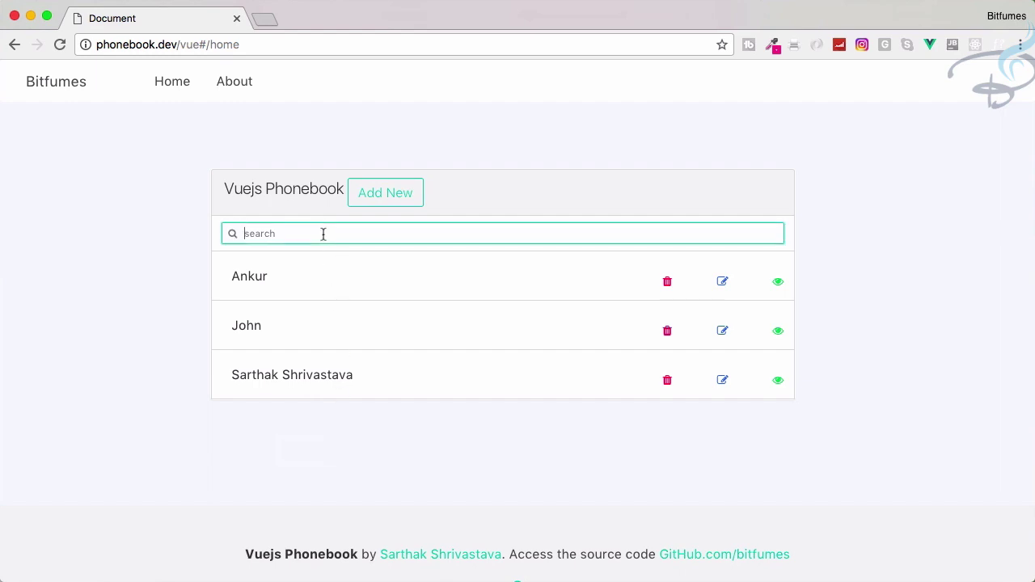
type("yaho")
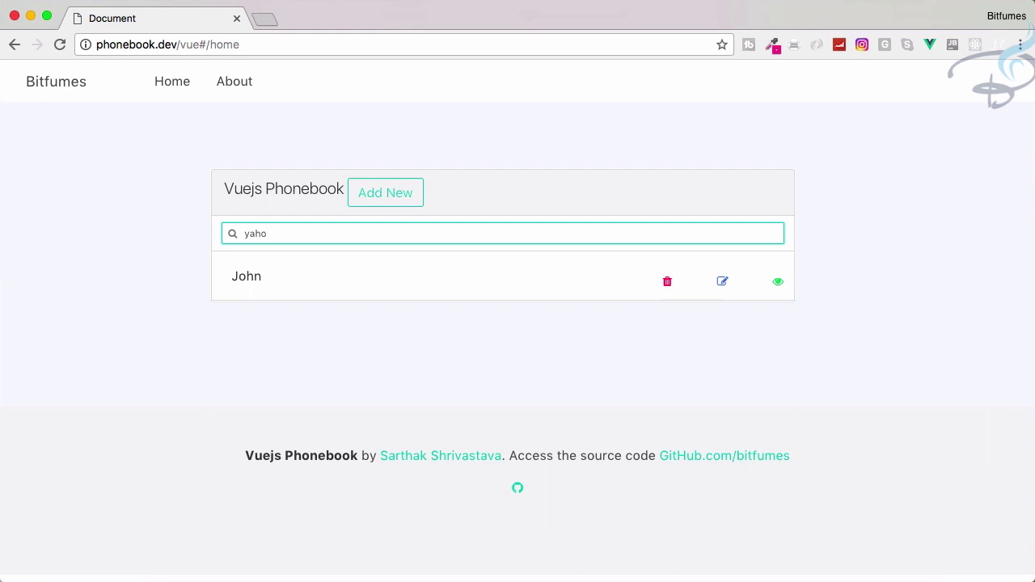
key("BackSpace")
key("BackSpace")
key("BackSpace")
key("BackSpace")
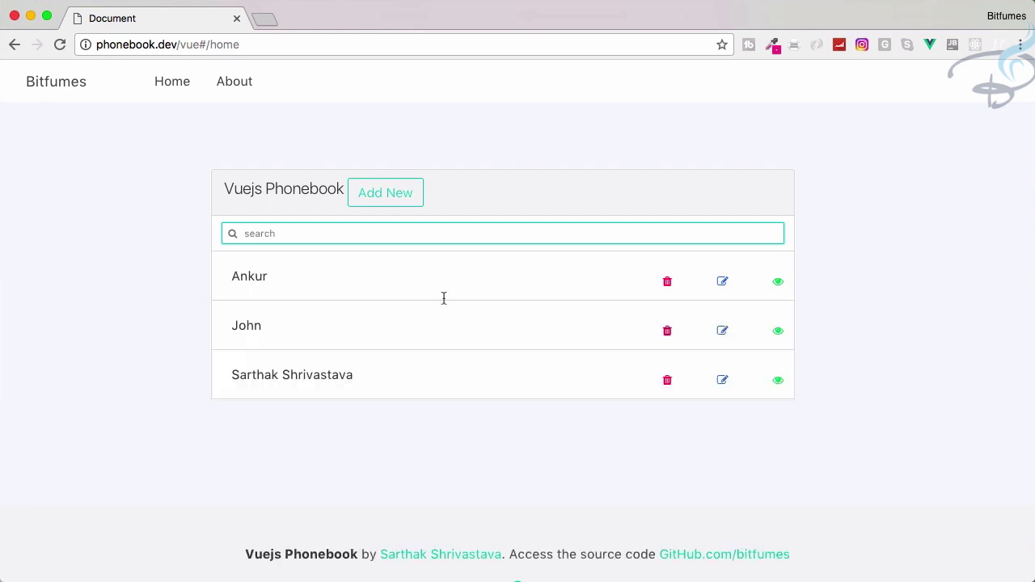
left_click(778, 282)
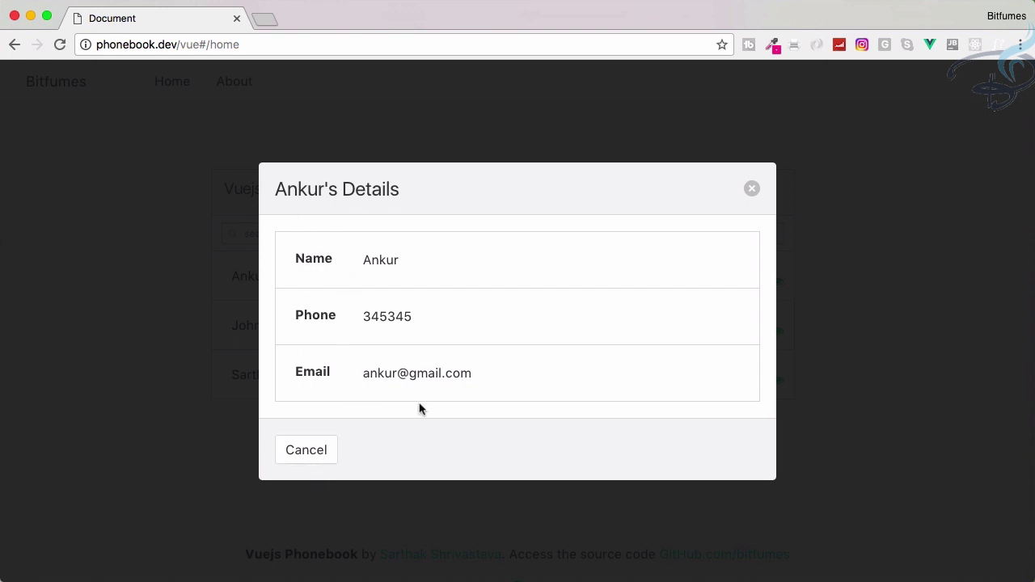
left_click(315, 459)
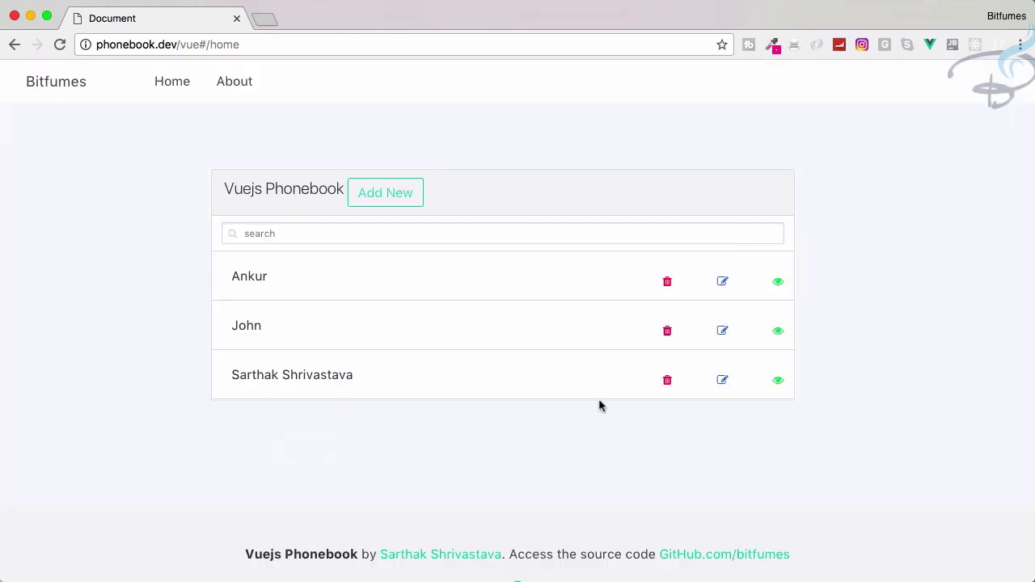
left_click(775, 381)
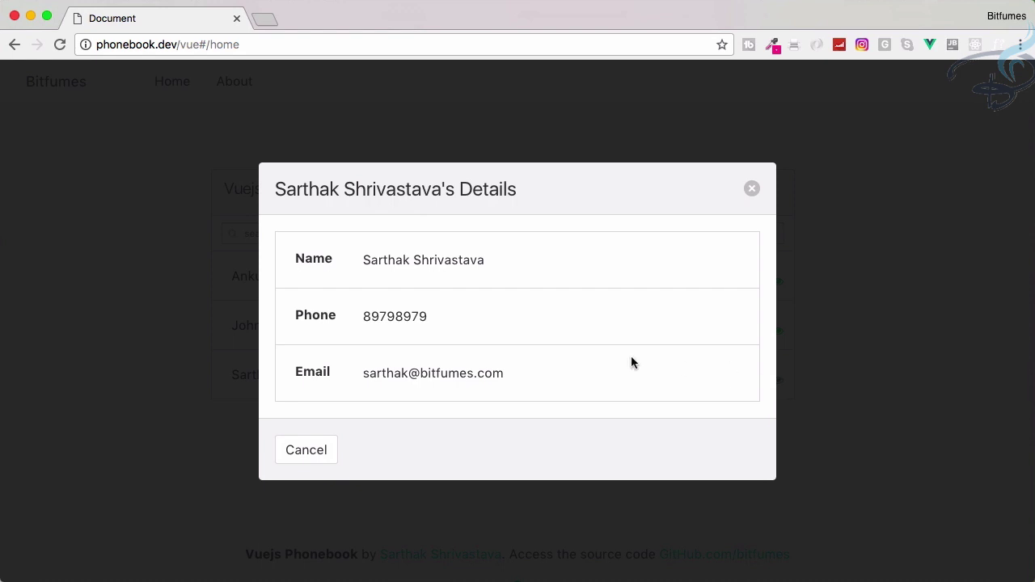
left_click(299, 455)
left_click(300, 232)
type("gm")
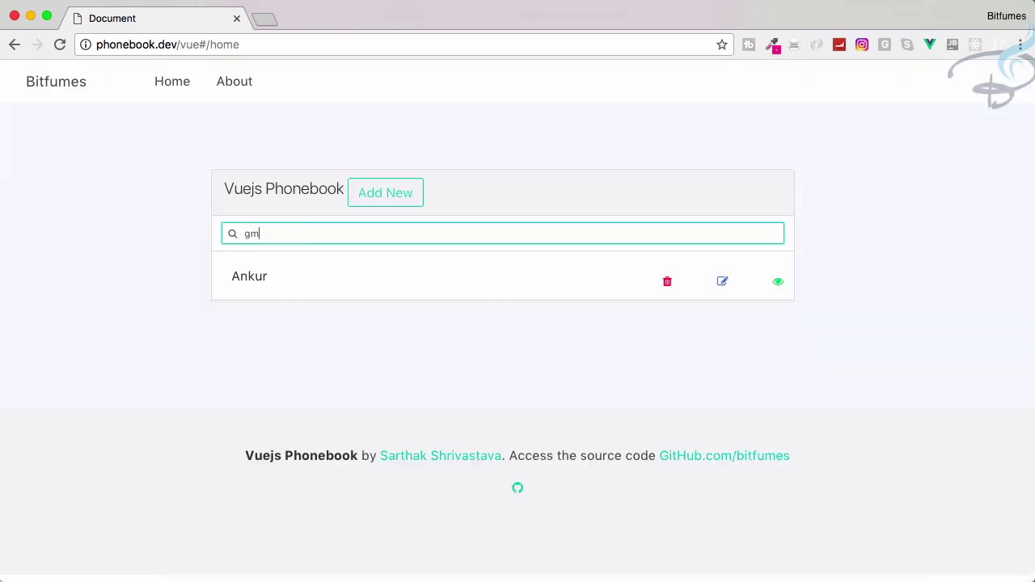
key("BackSpace")
key("BackSpace")
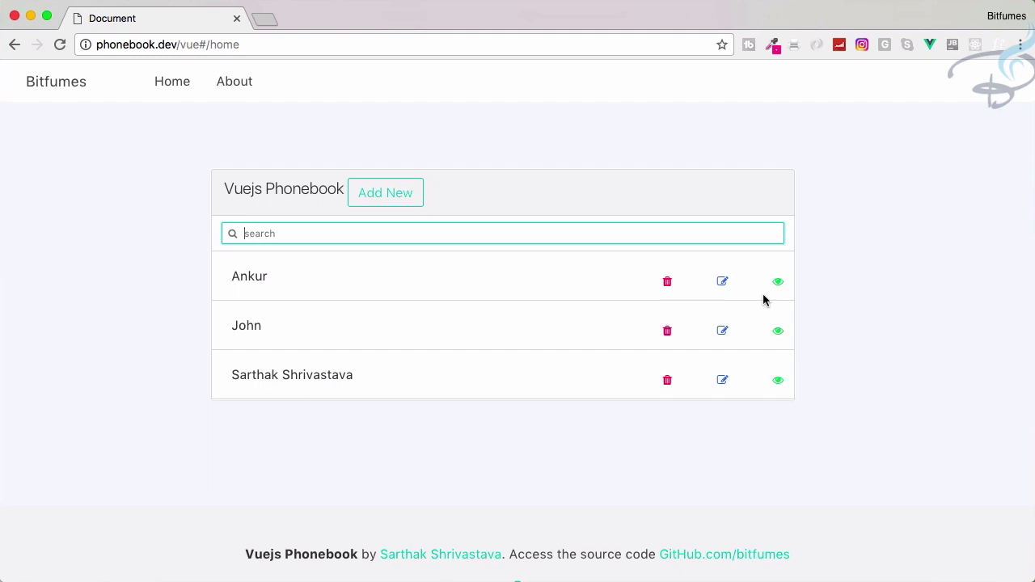
left_click(776, 285)
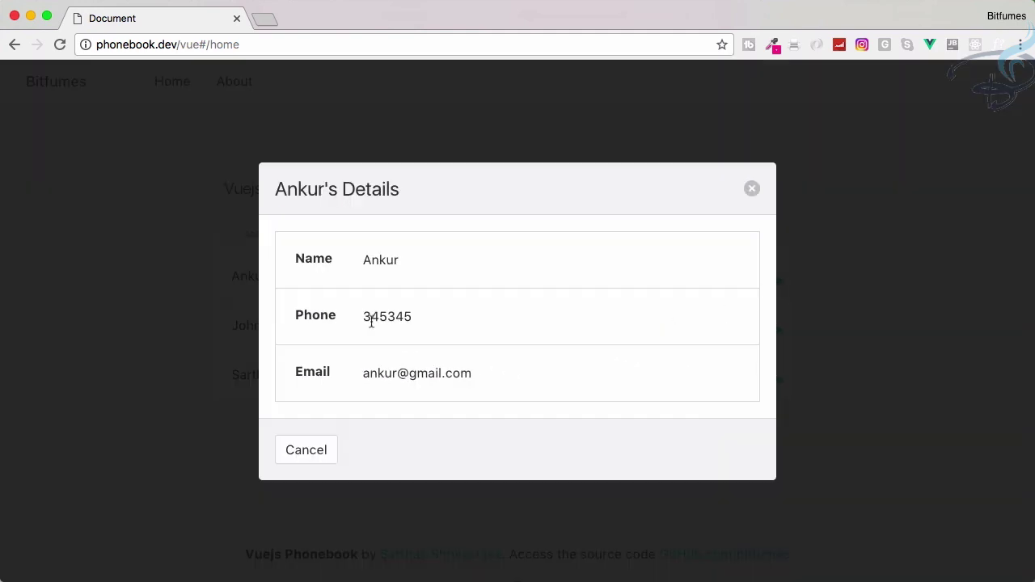
left_click(296, 455)
left_click(306, 232)
type("3")
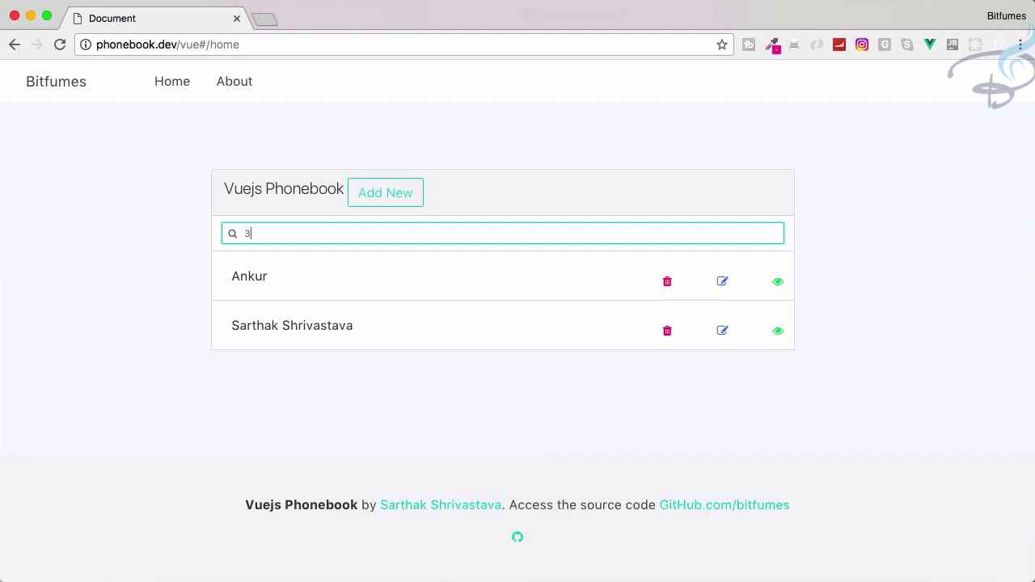
type("454")
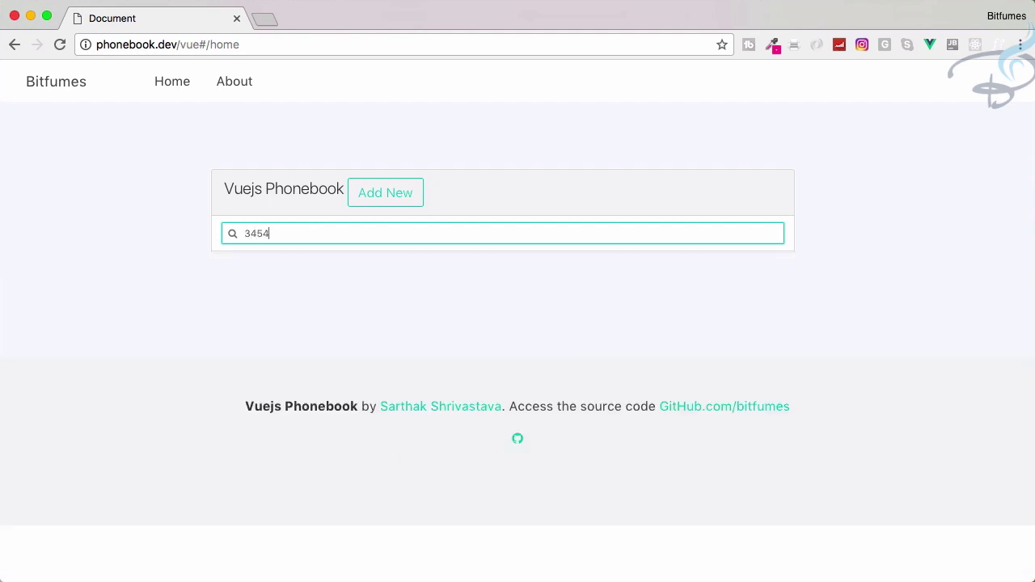
key("BackSpace")
type("3")
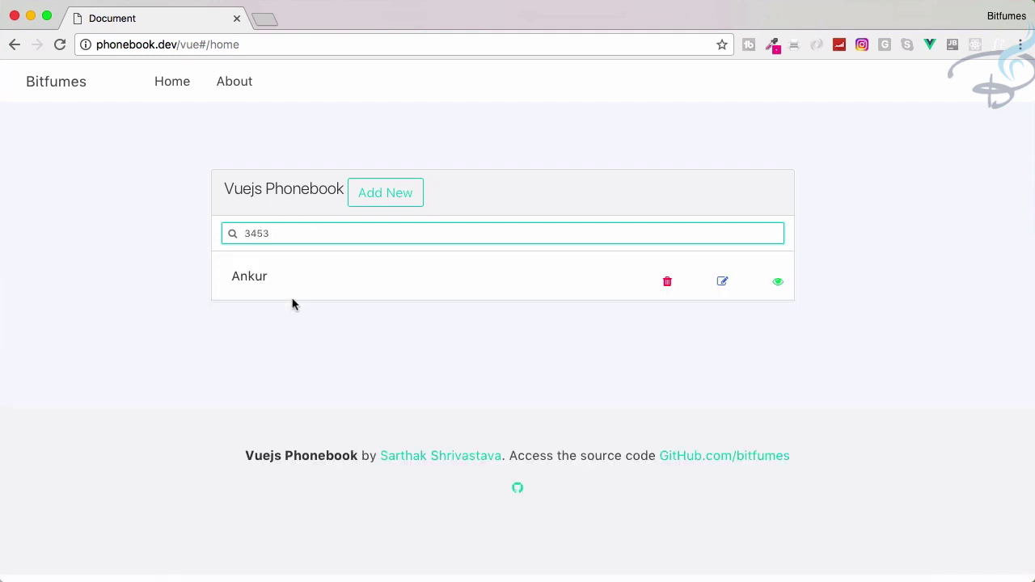
left_click_drag(271, 233, 215, 234)
key("BackSpace")
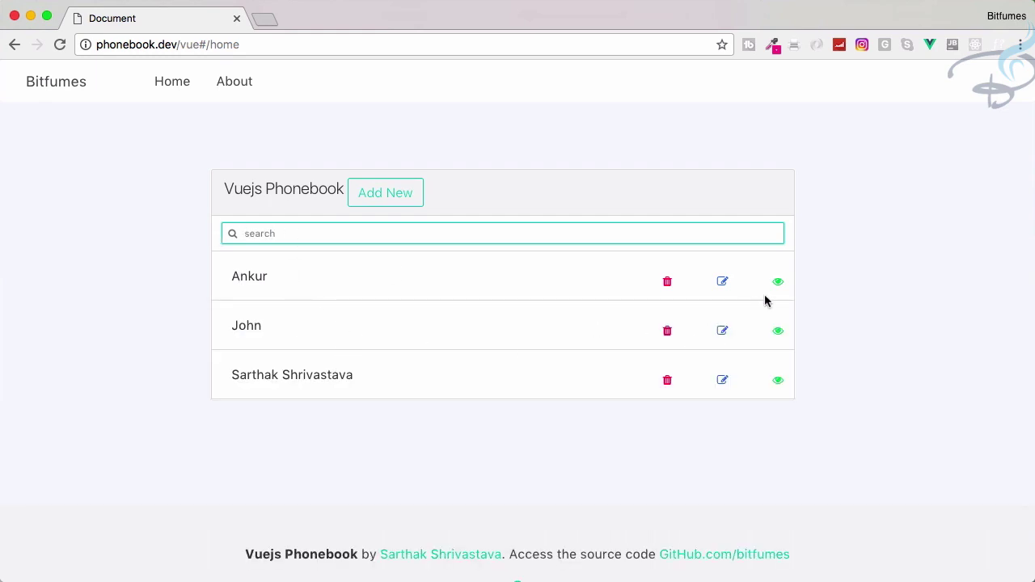
left_click(776, 282)
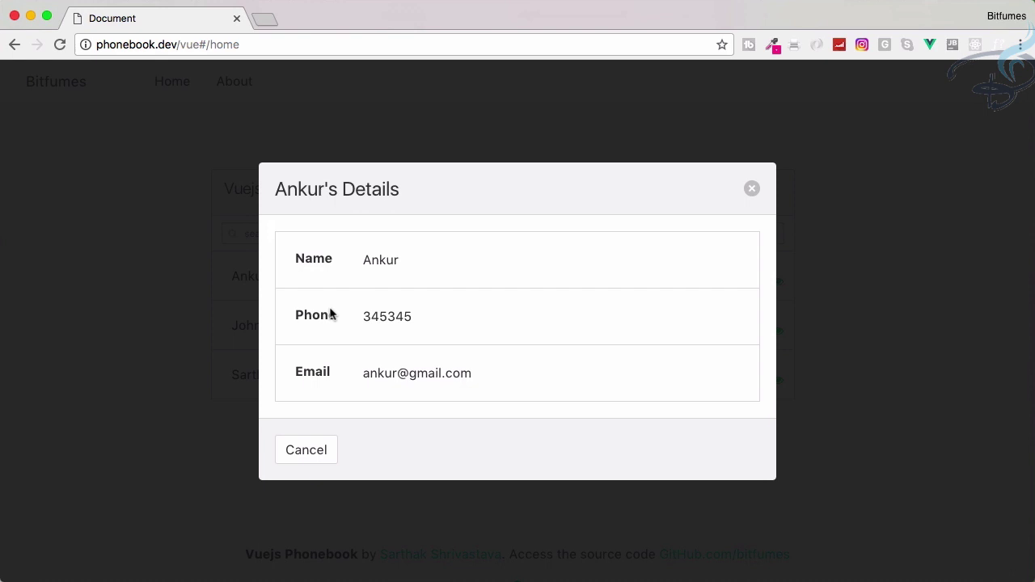
left_click(329, 451)
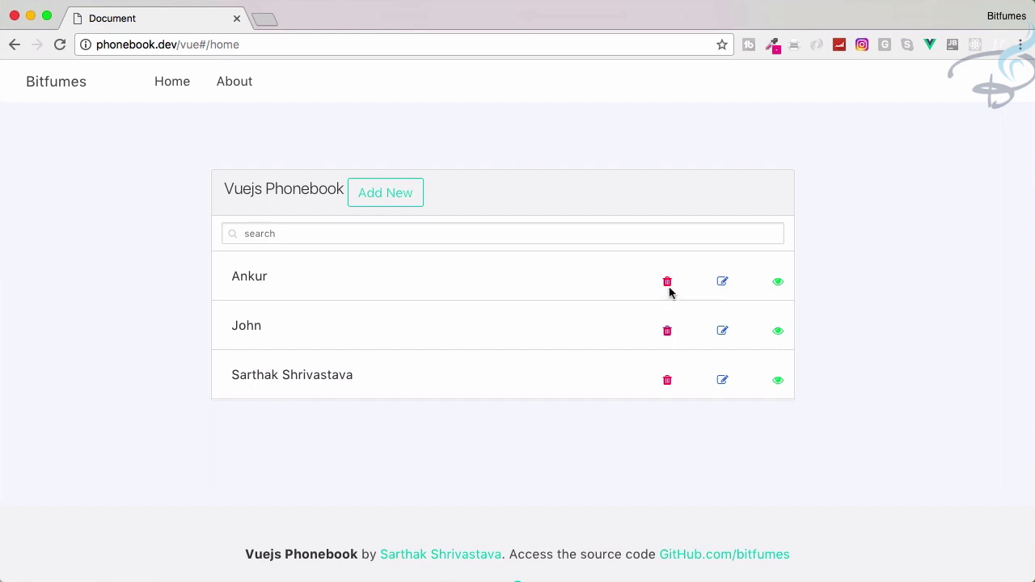
left_click(667, 285)
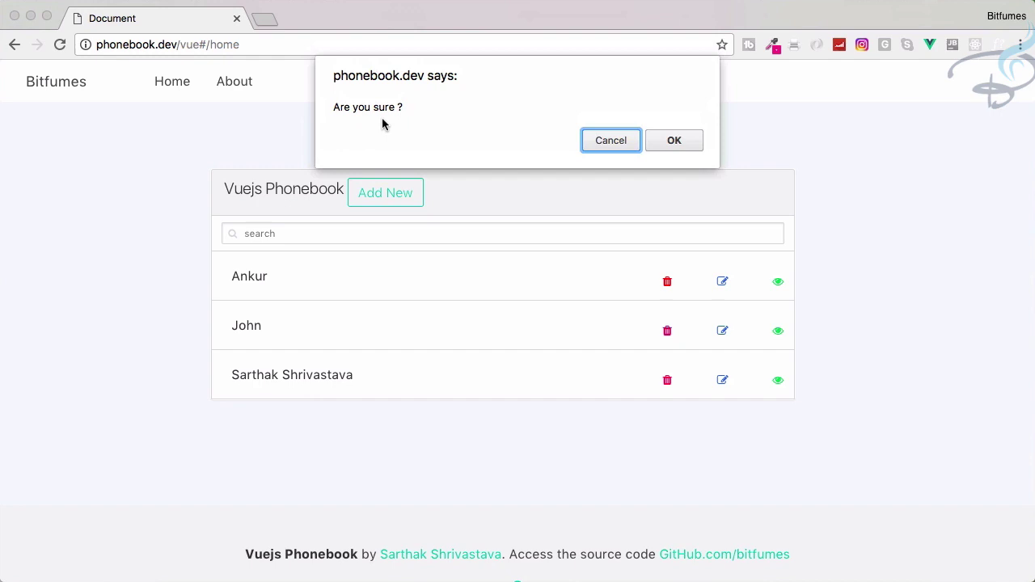
left_click(607, 147)
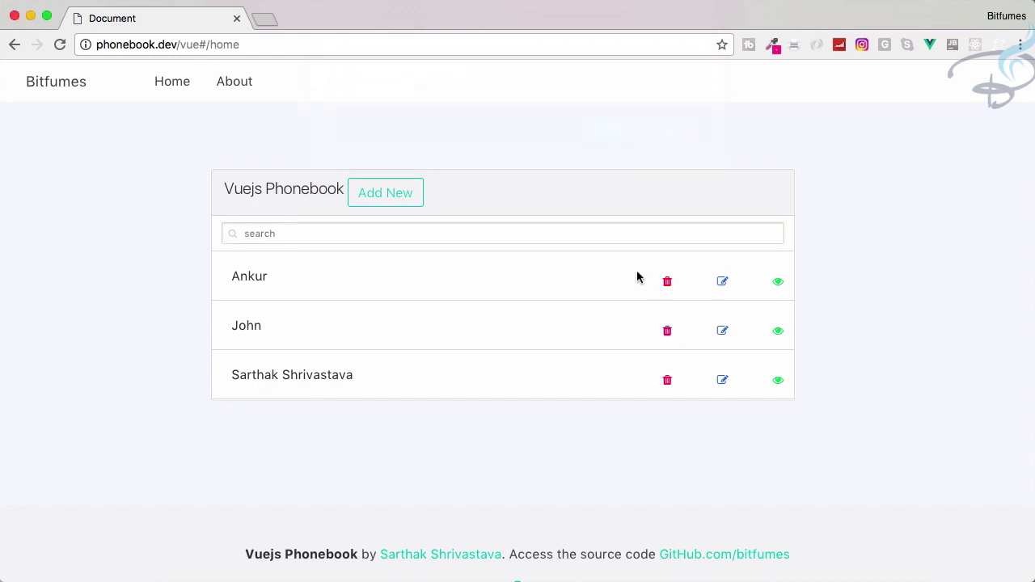
left_click(723, 282)
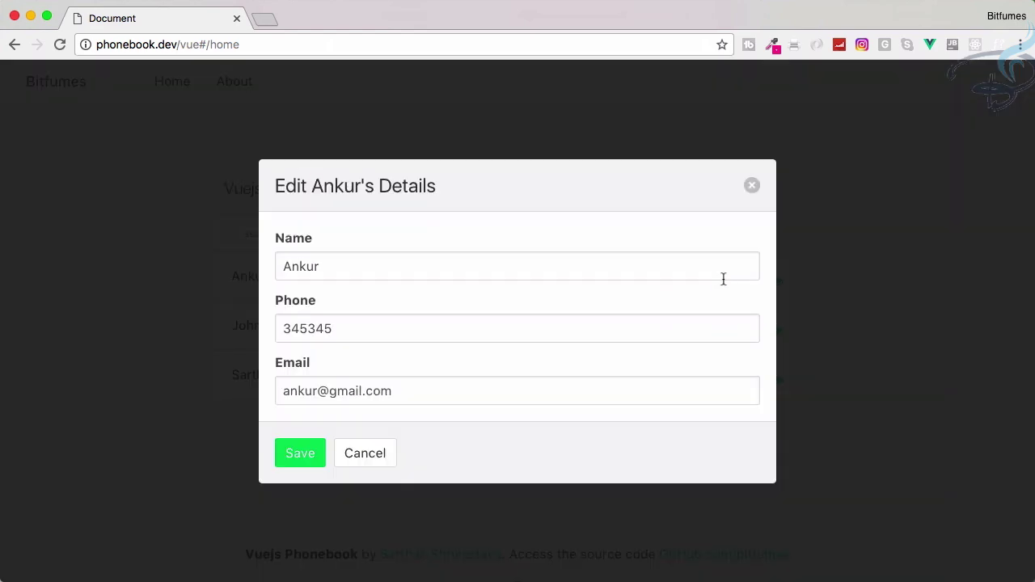
left_click(394, 277)
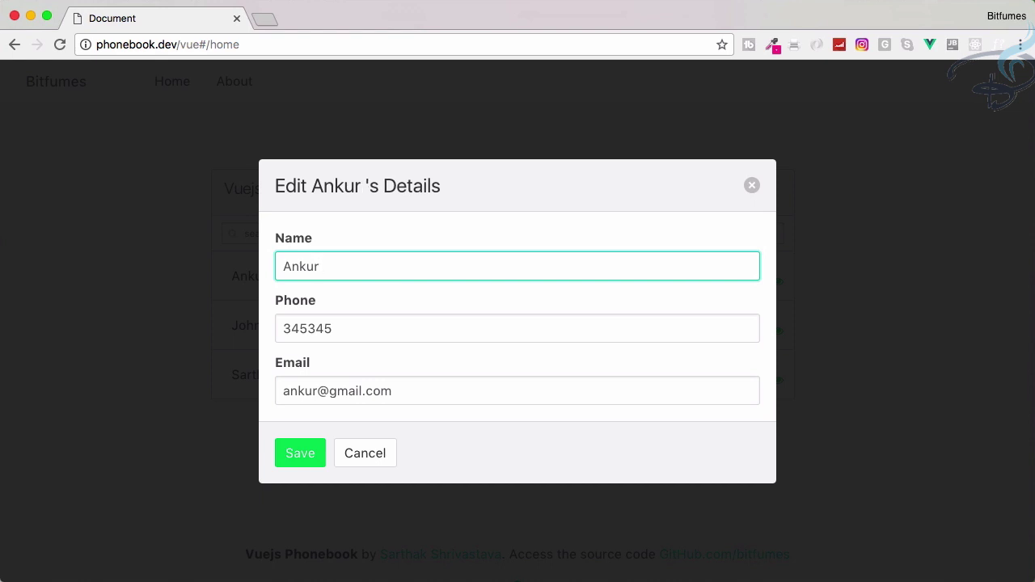
left_click_drag(356, 274, 272, 265)
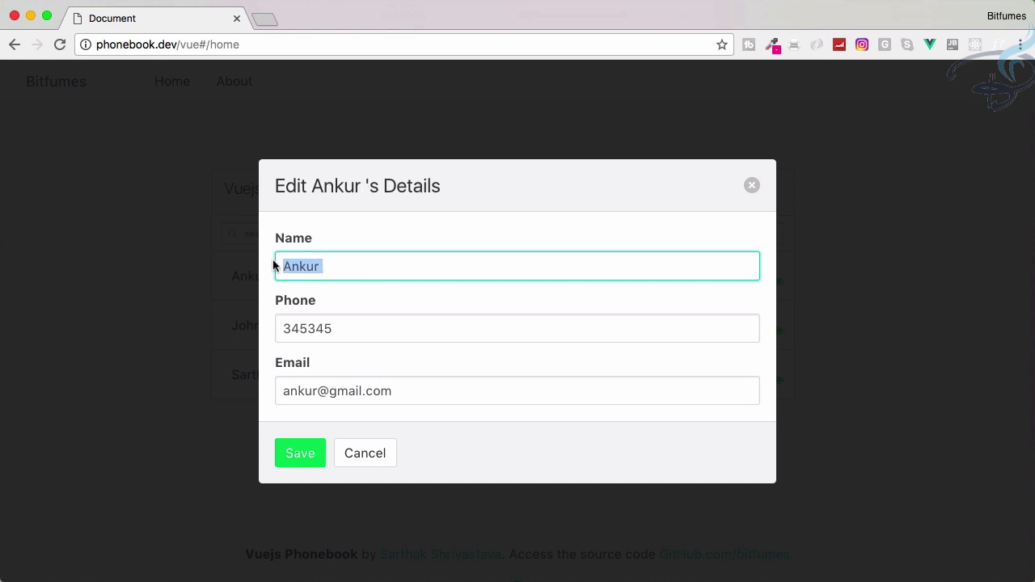
left_click(329, 270)
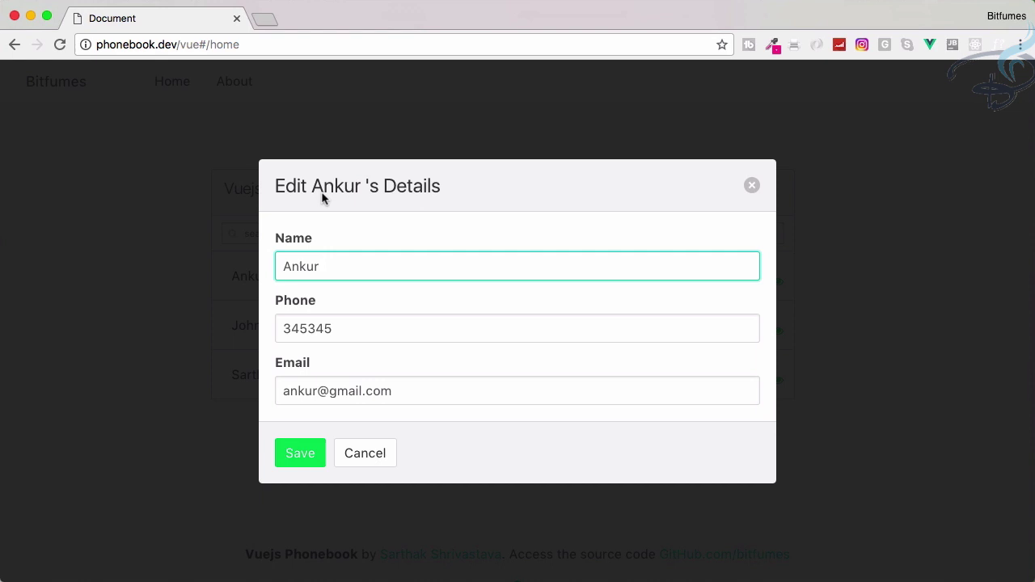
left_click_drag(312, 186, 383, 188)
left_click(378, 272)
type("Shrivas")
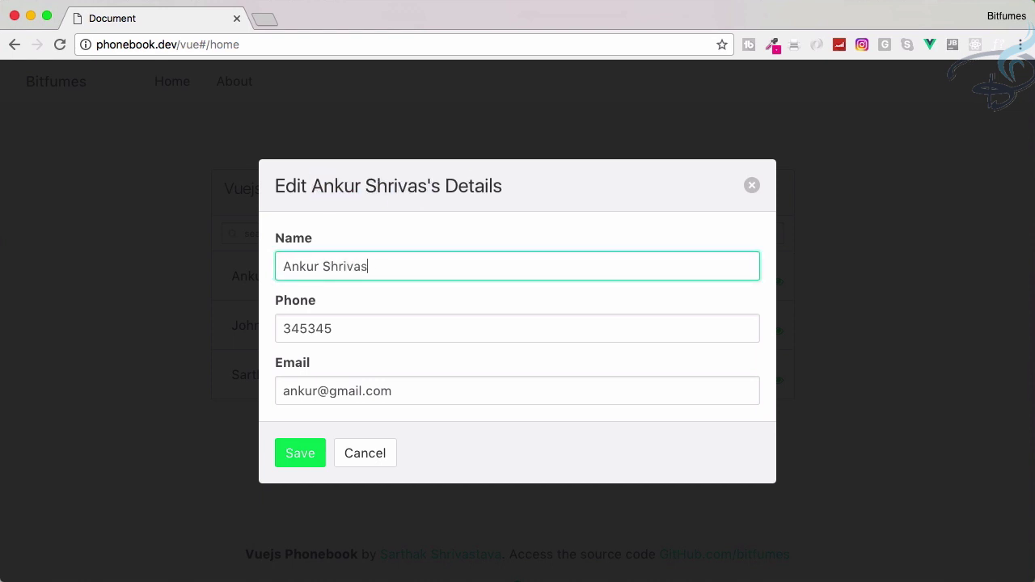
type("tava")
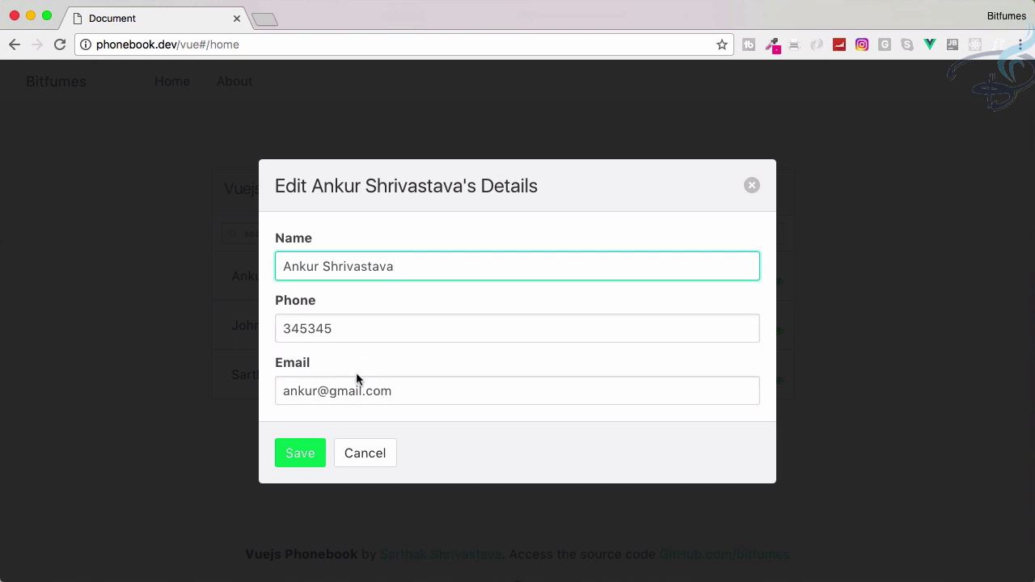
left_click(306, 457)
left_click(364, 234)
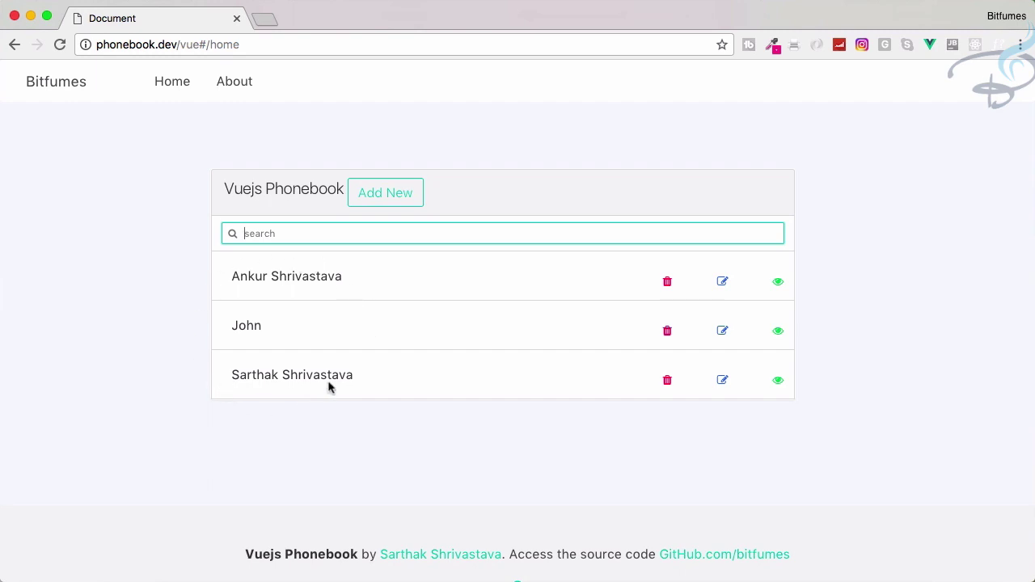
left_click(403, 209)
left_click(409, 274)
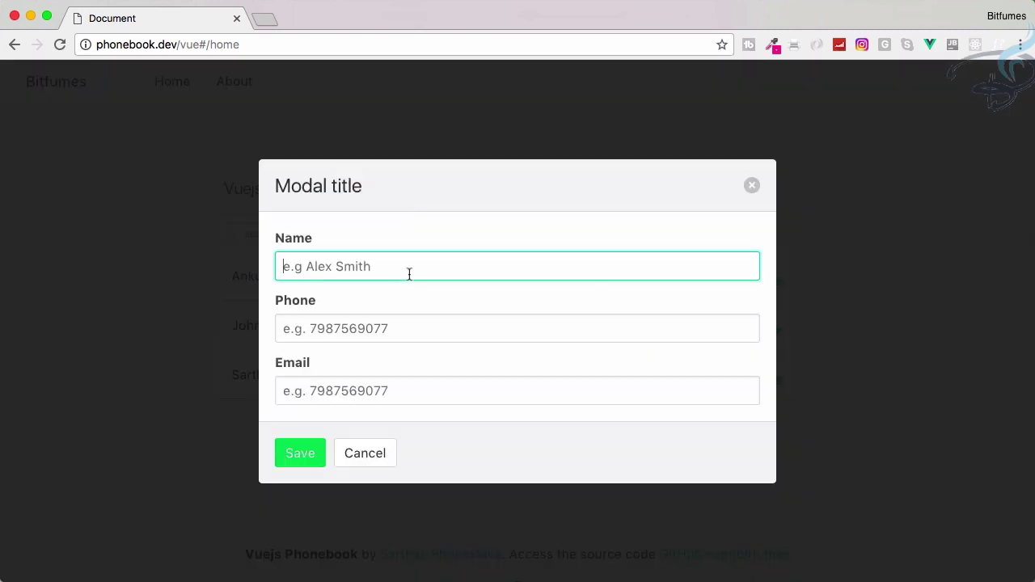
type("Michael")
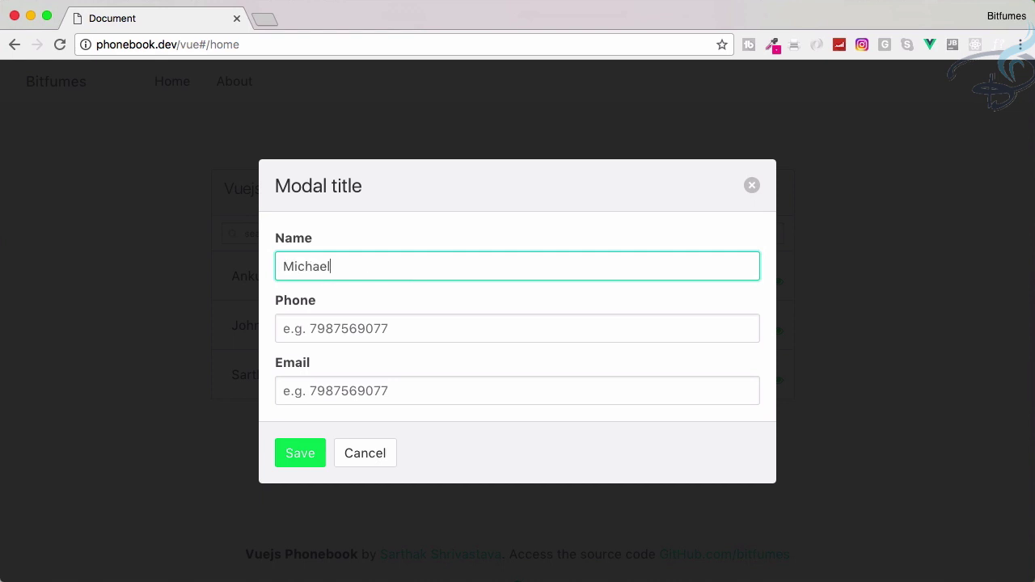
type(" Jac")
type("ksin")
key("BackSpace")
key("BackSpace")
type("on")
key("Tab")
type("7897987")
key("Tab")
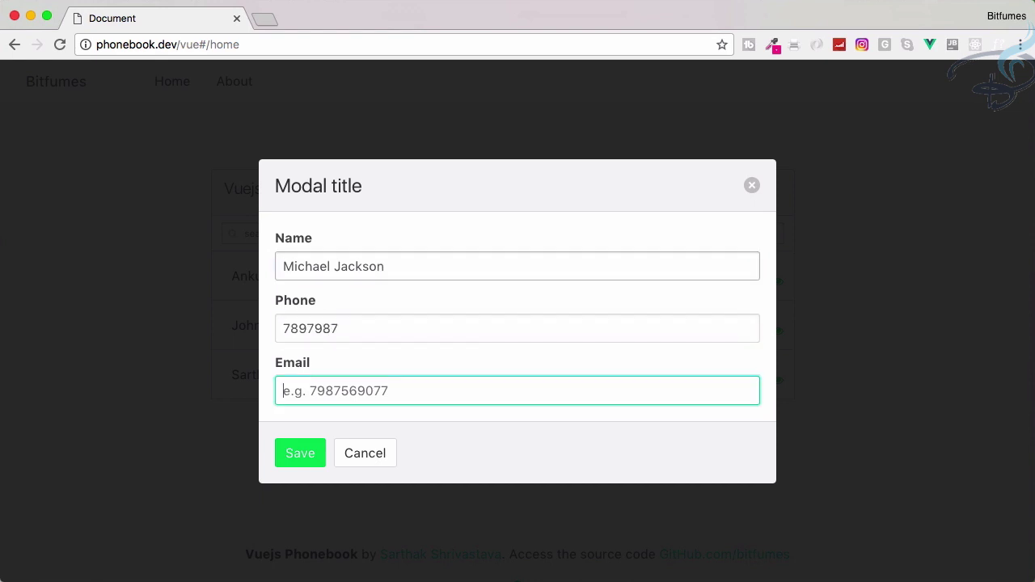
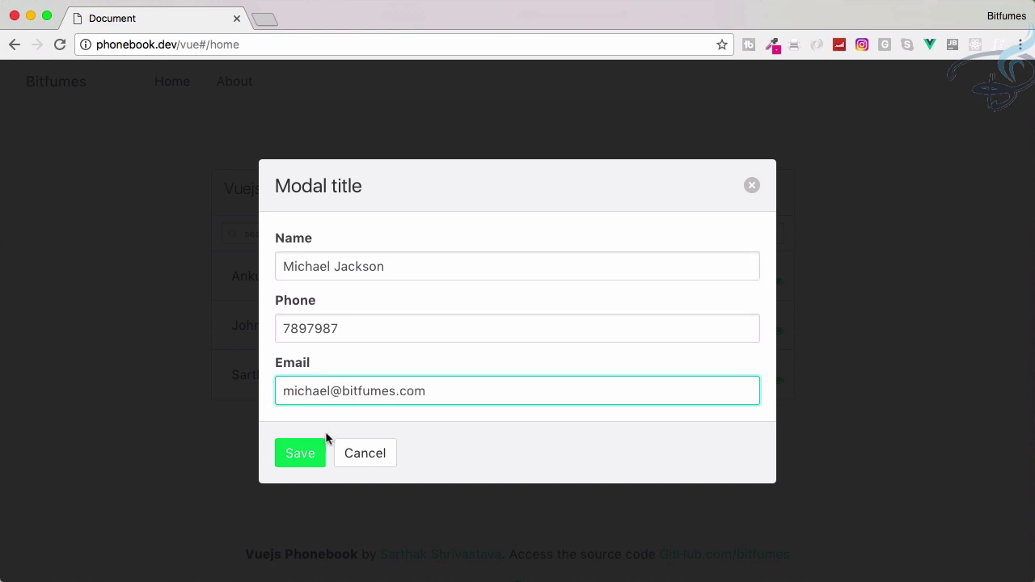
left_click(316, 453)
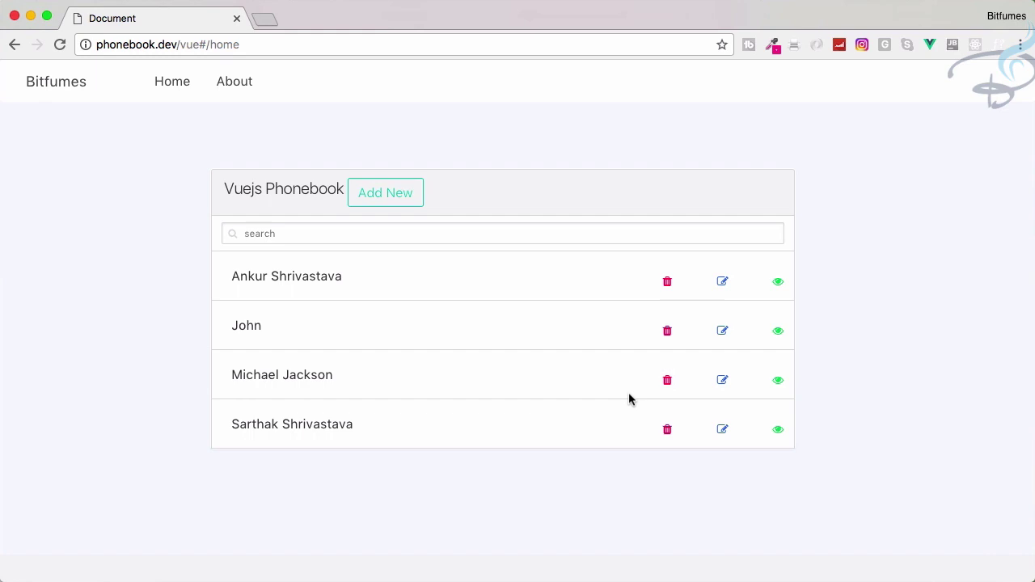
Connect Sequel Pro to local MySQL and view the phonebooks table in database test.
left_click(666, 570)
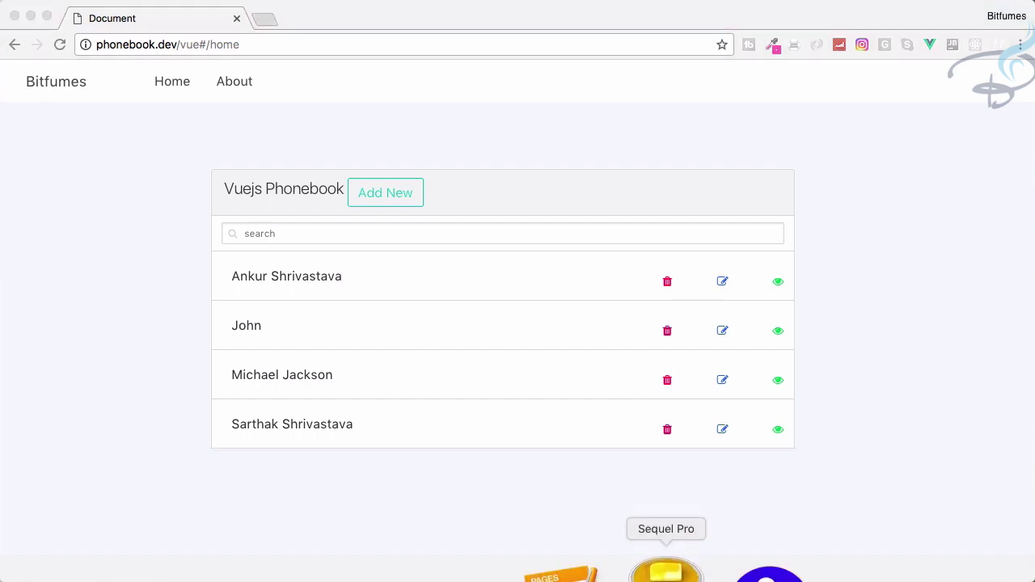
key("Return")
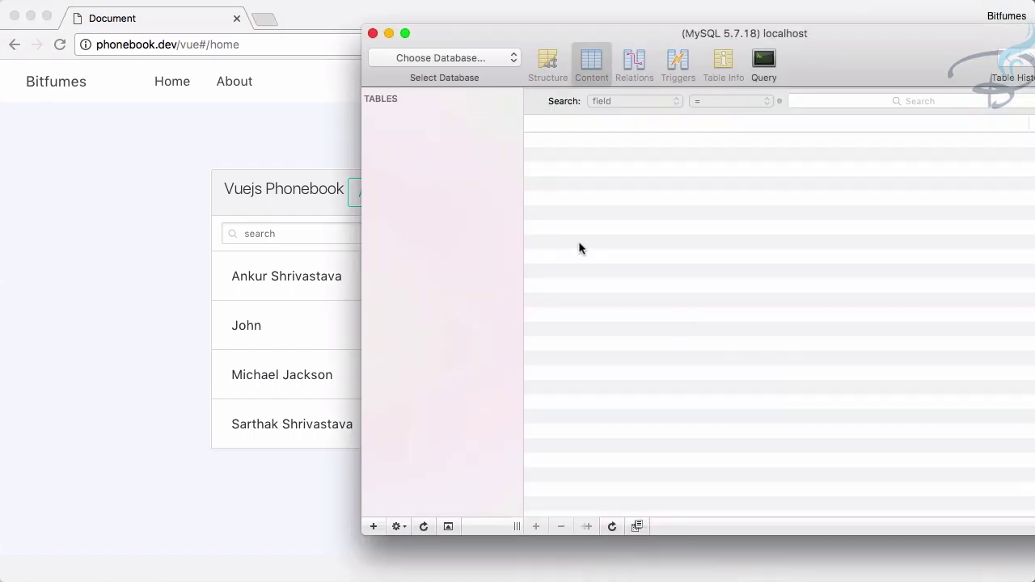
left_click(202, 144)
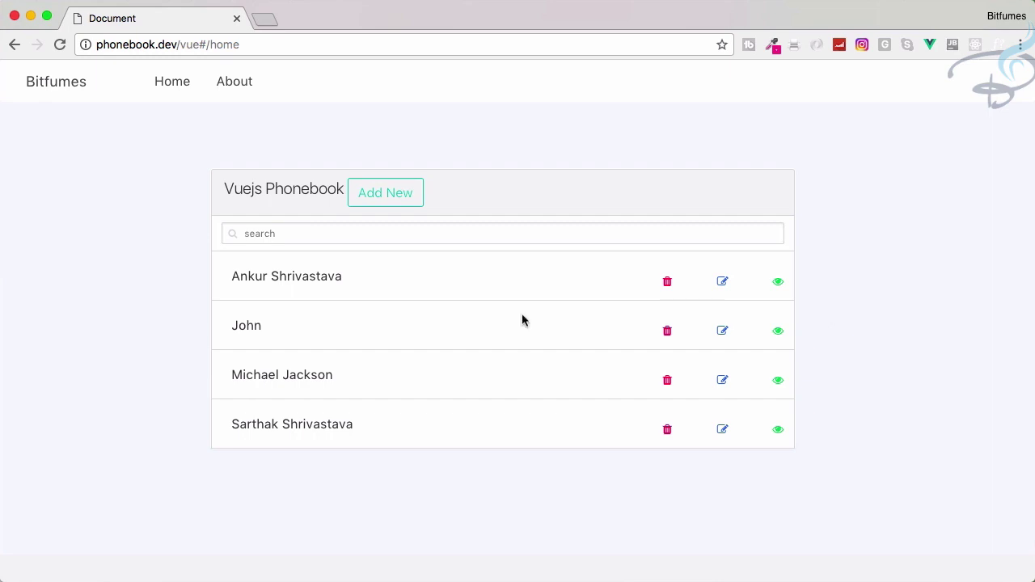
key("super+Tab")
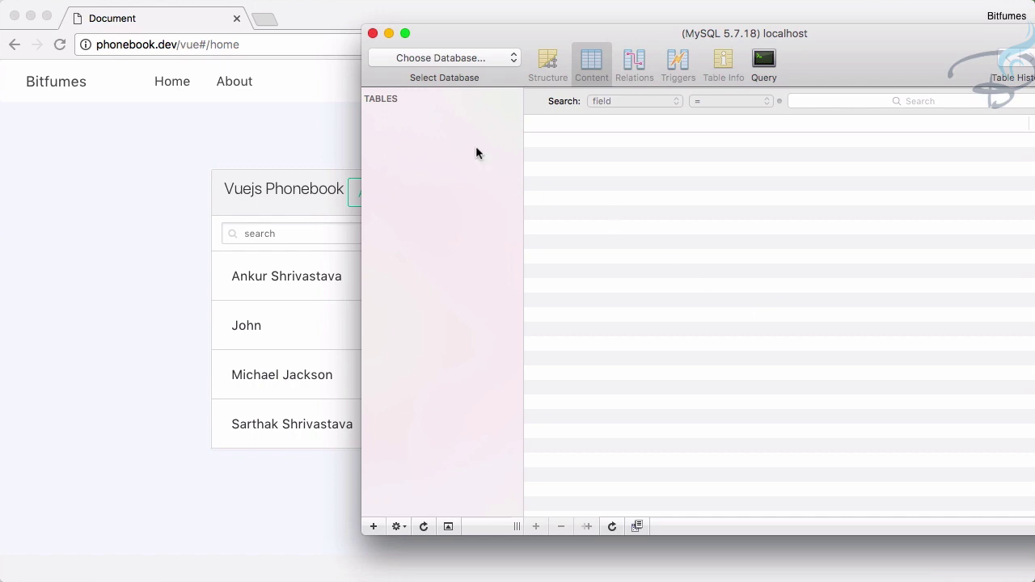
left_click(452, 58)
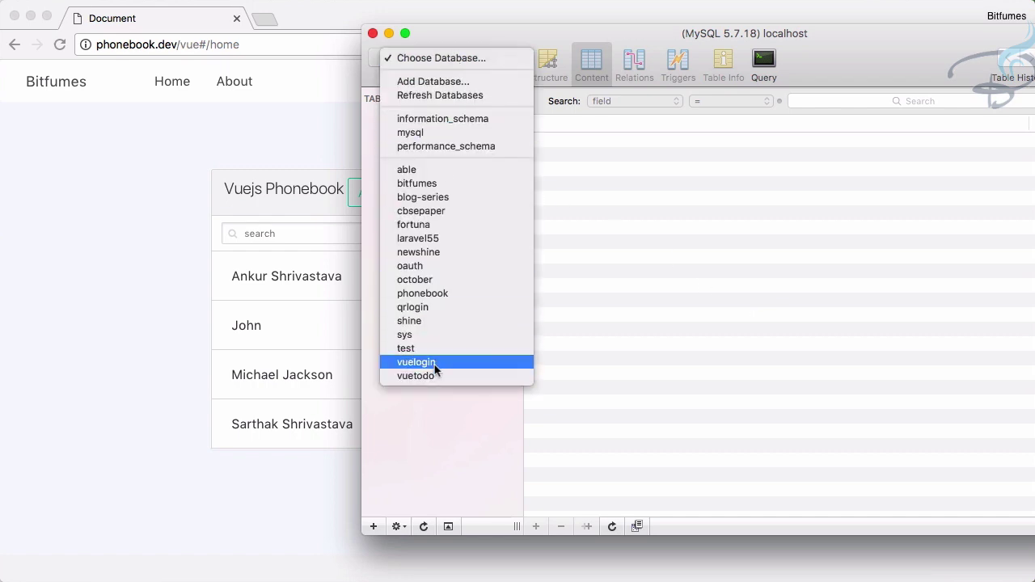
left_click(431, 349)
left_click(426, 180)
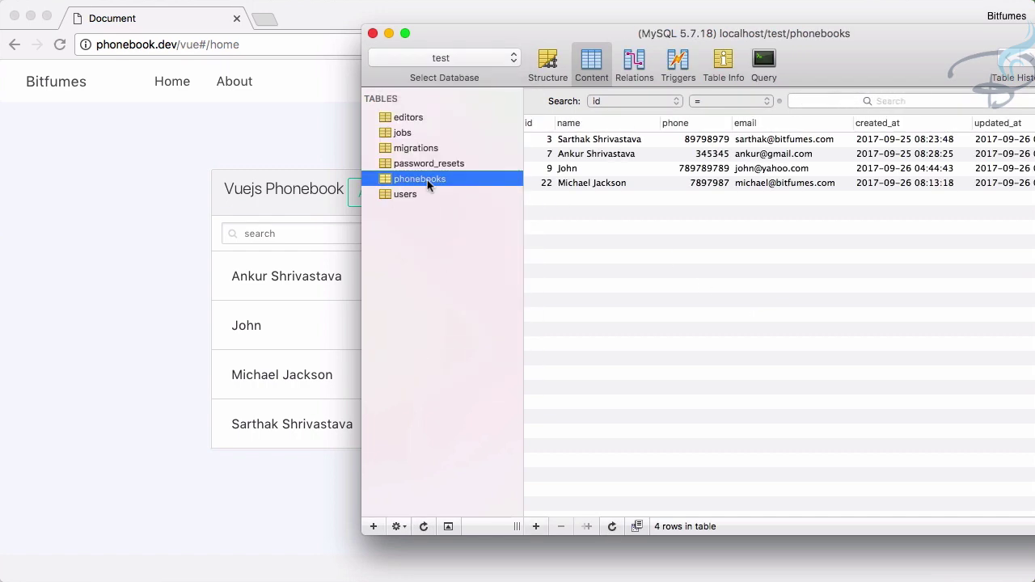
Delete Michael Jackson with confirmation, then refresh the Sequel Pro table to show three rows.
left_click(567, 182)
left_click(139, 256)
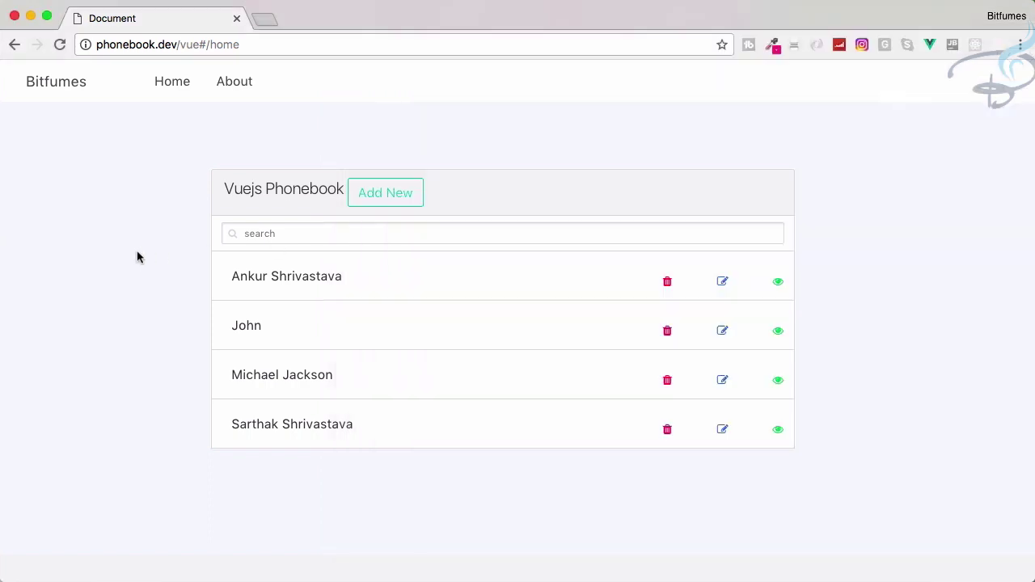
left_click(663, 382)
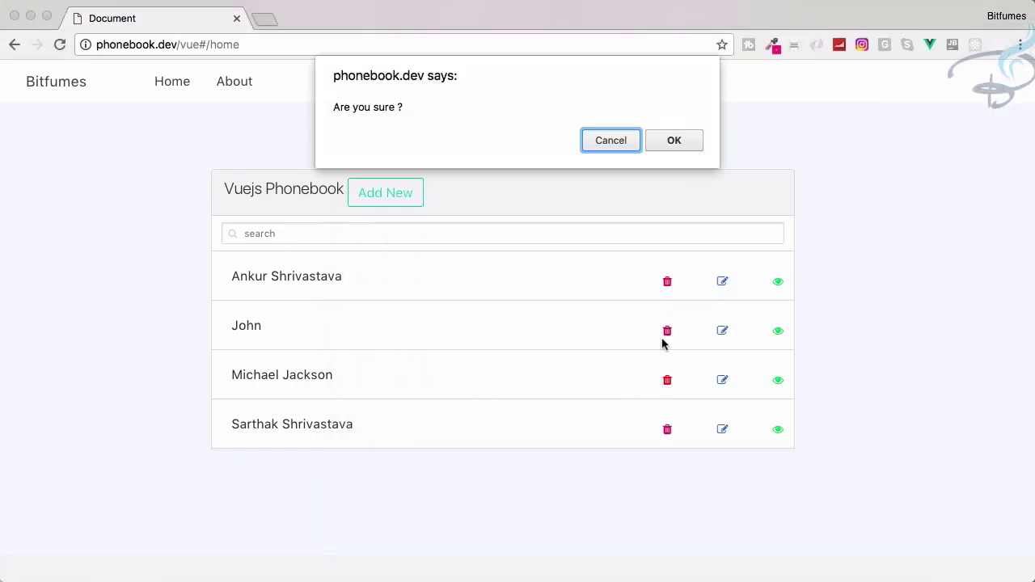
left_click(674, 141)
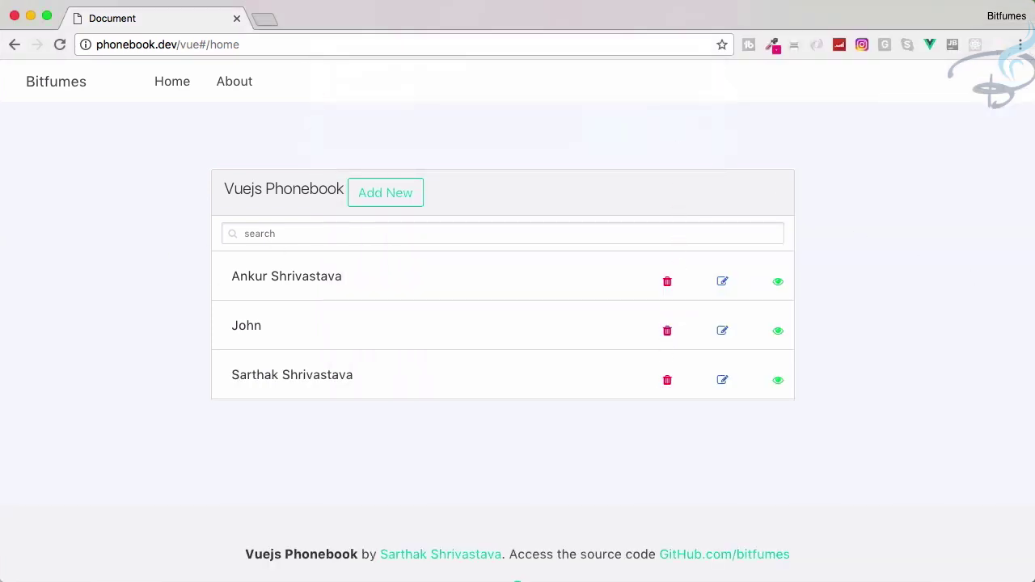
key("super+Tab")
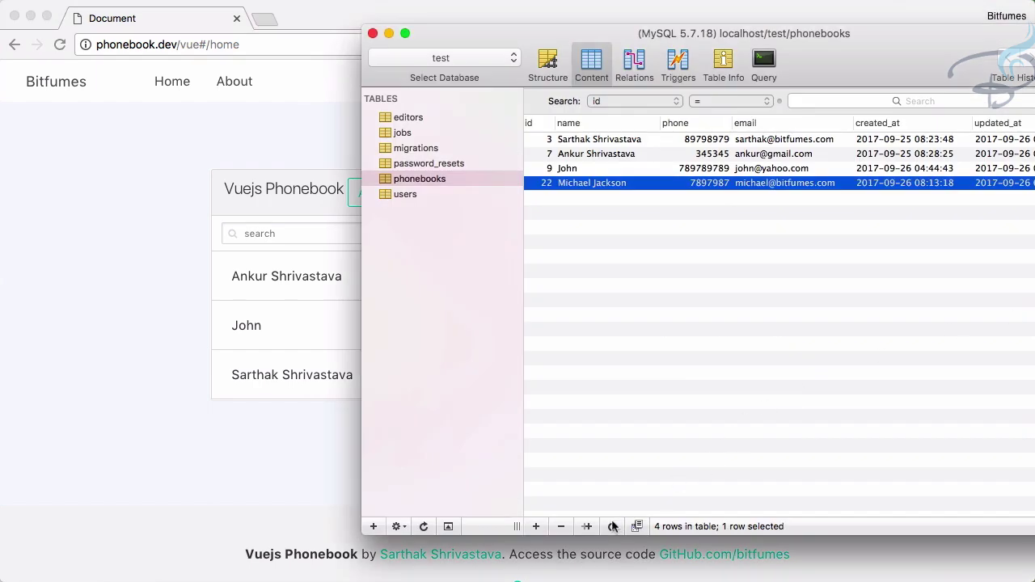
left_click(612, 524)
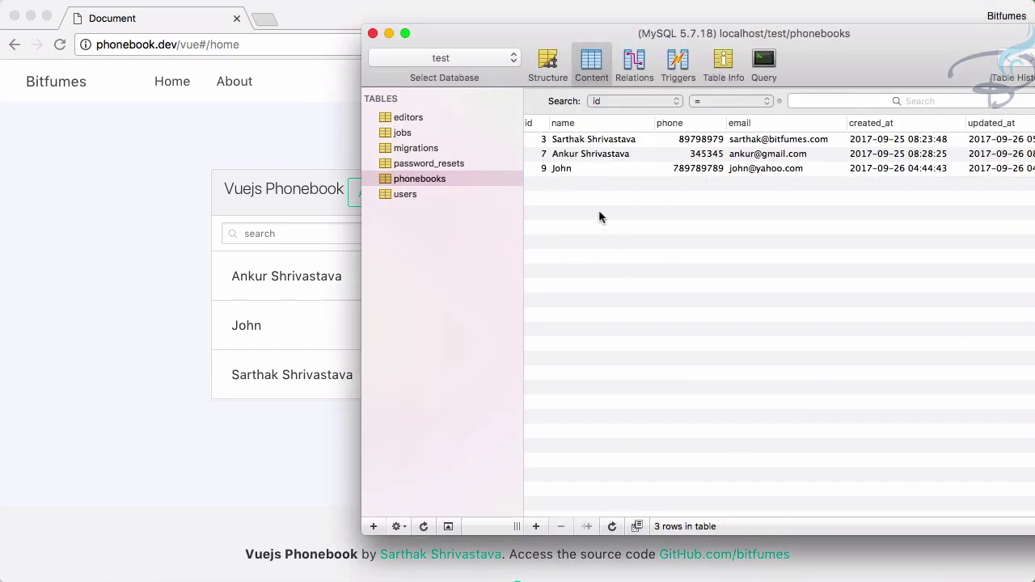
left_click(132, 342)
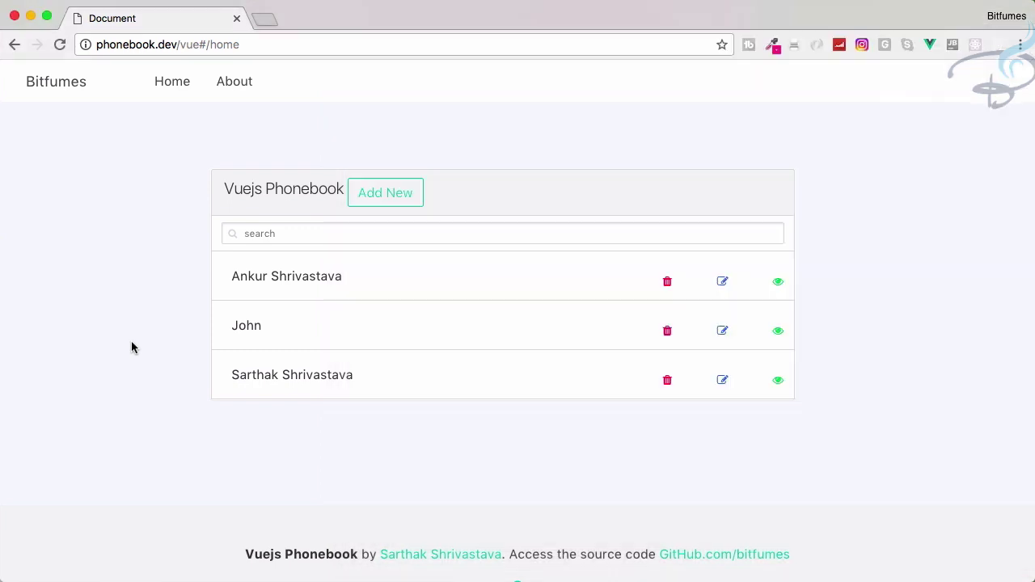
left_click(722, 282)
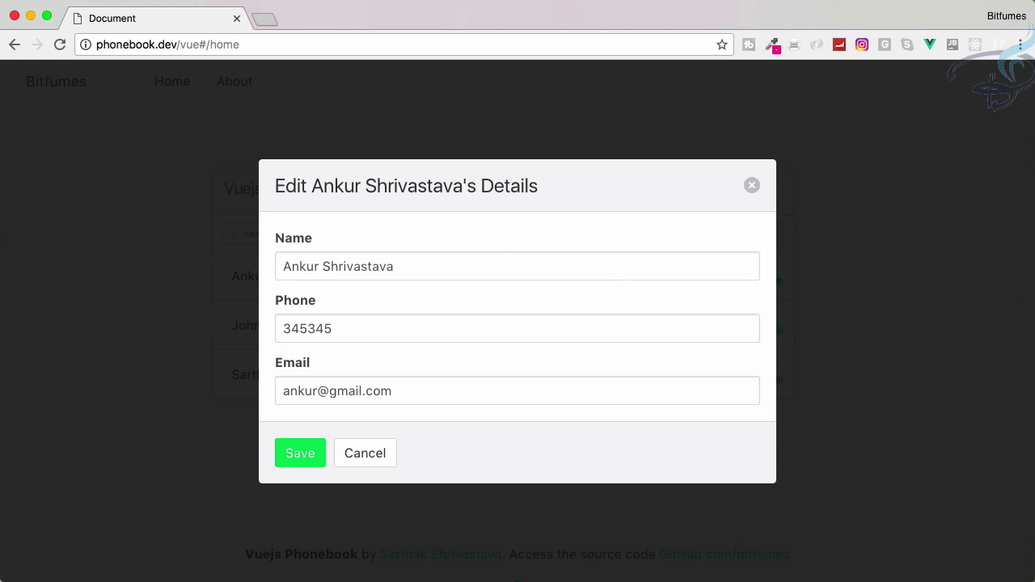
key("super+Tab")
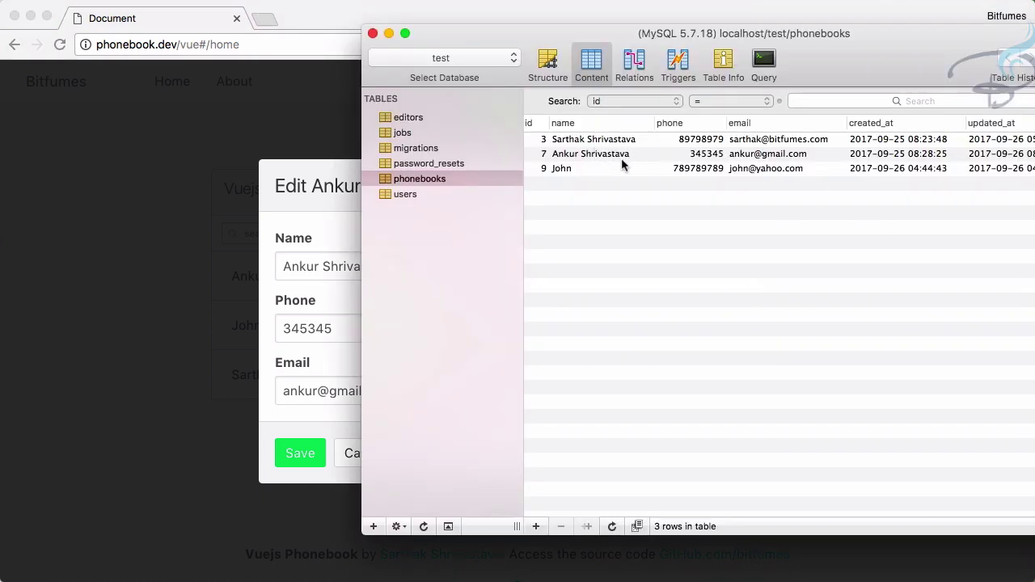
left_click(259, 311)
left_click_drag(440, 266, 316, 267)
key("BackSpace")
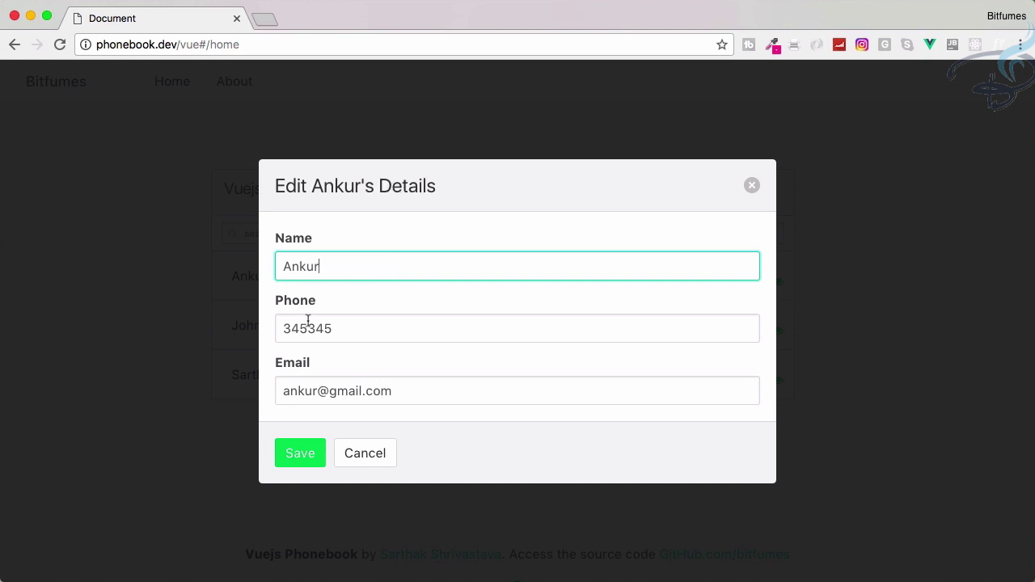
left_click(304, 459)
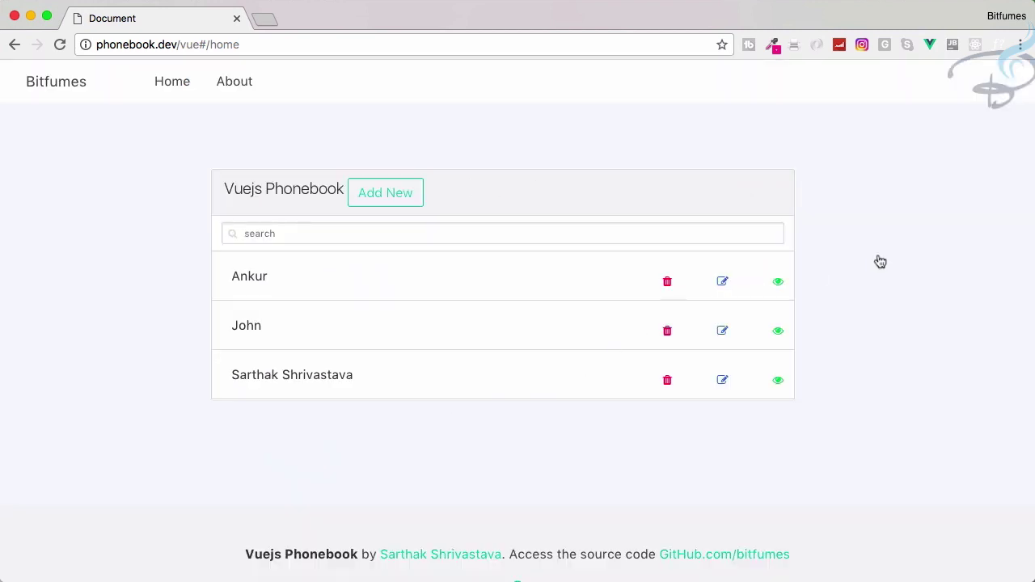
Refresh the phonebooks table in Sequel Pro to confirm the name is now Ankur.
key("super+Tab")
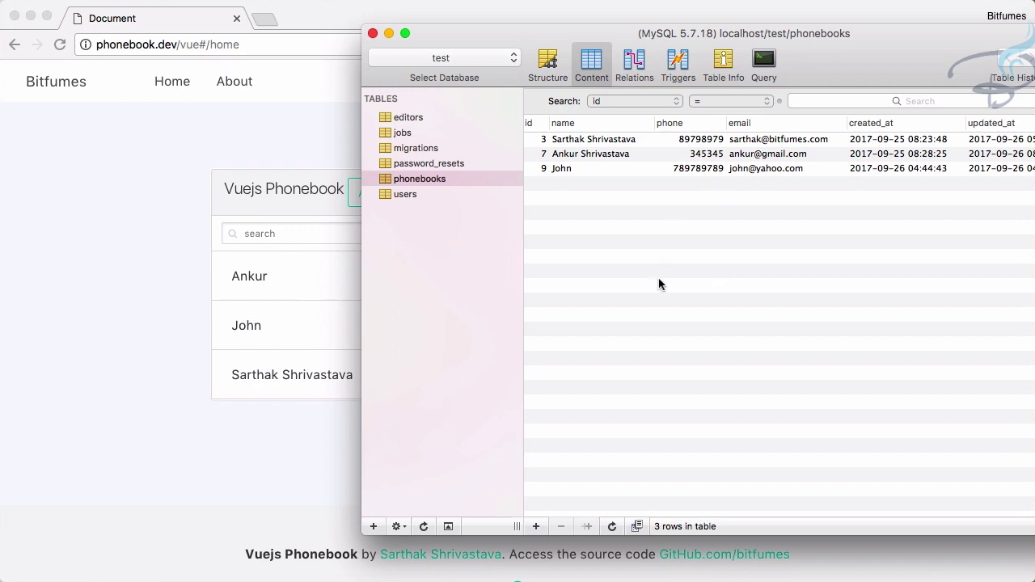
left_click(612, 526)
left_click(138, 344)
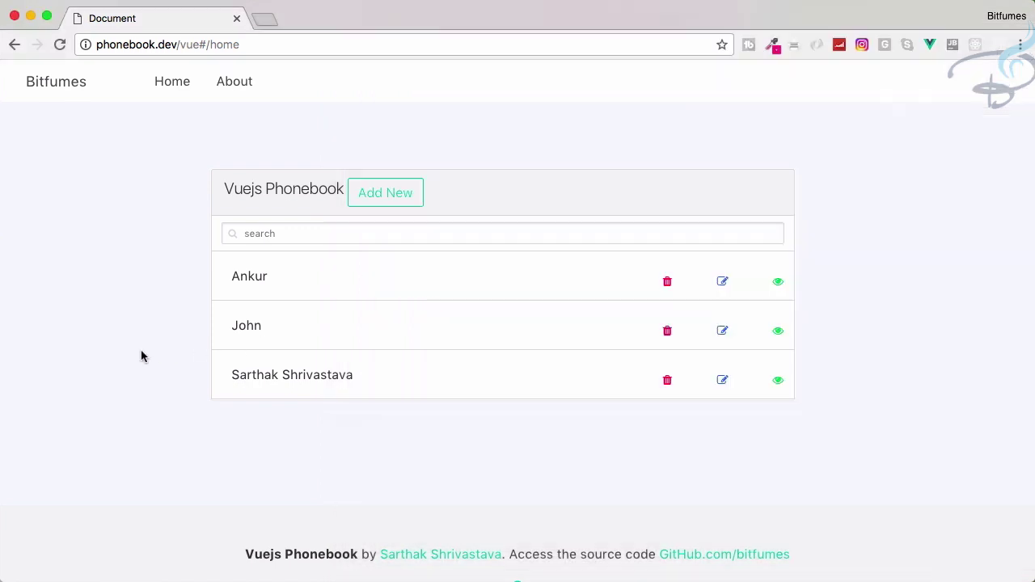
scroll(847, 393, "down", 3)
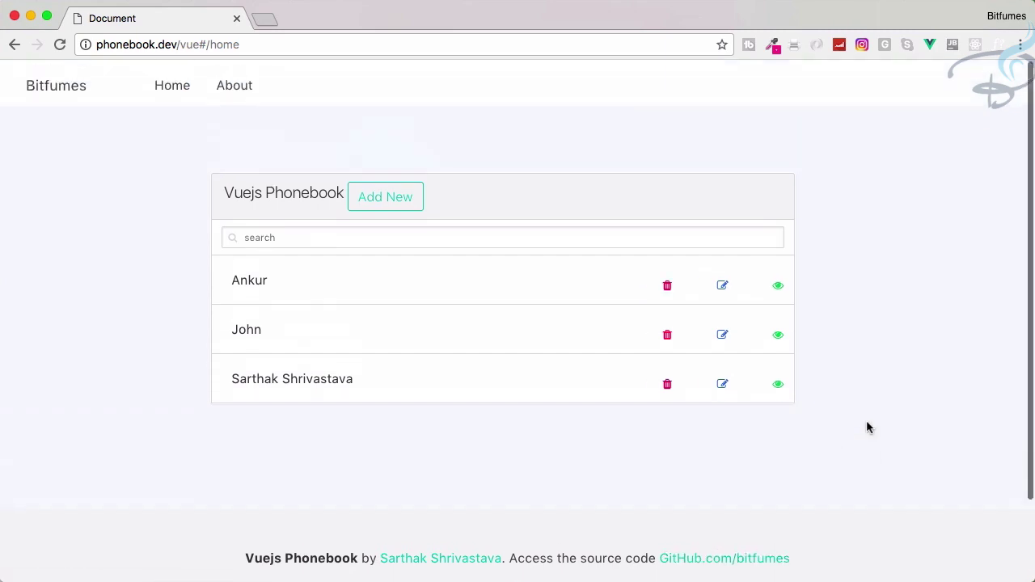
scroll(866, 428, "up", 3)
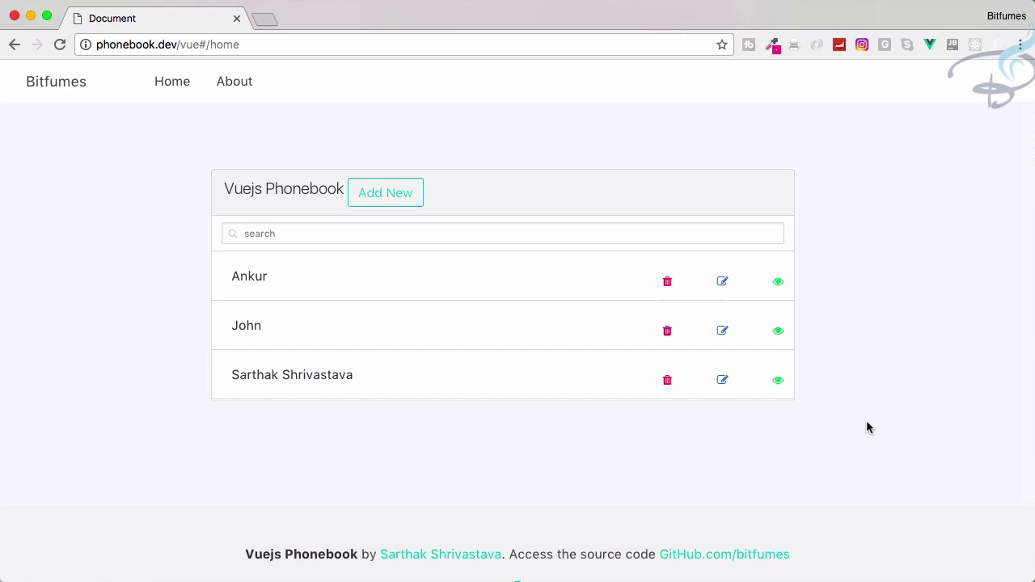